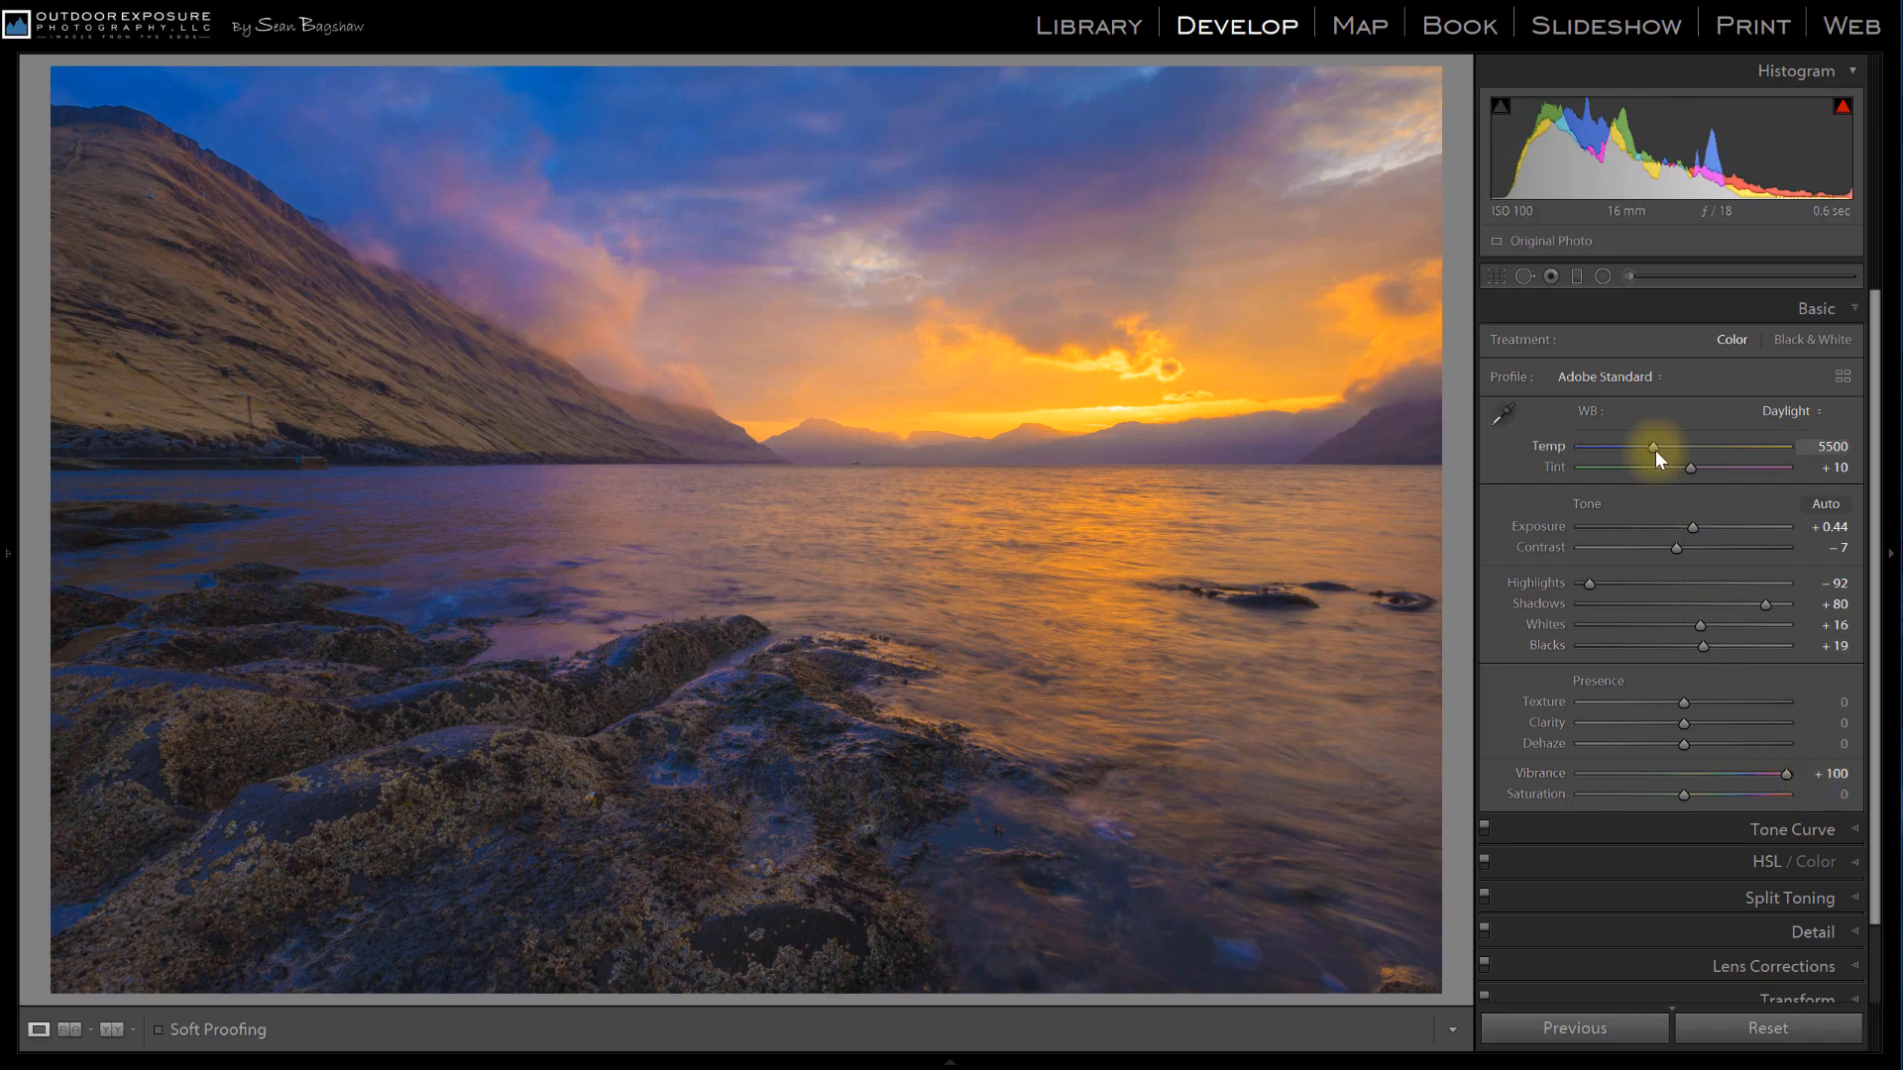
# Set white balance to Temp 6457 and Tint +14, and HSL hues to Red -26, Orange -3, Yellow -1, Blue +17, Magenta +20.
pyautogui.moveTo(1655, 450); pyautogui.dragTo(1694, 466)
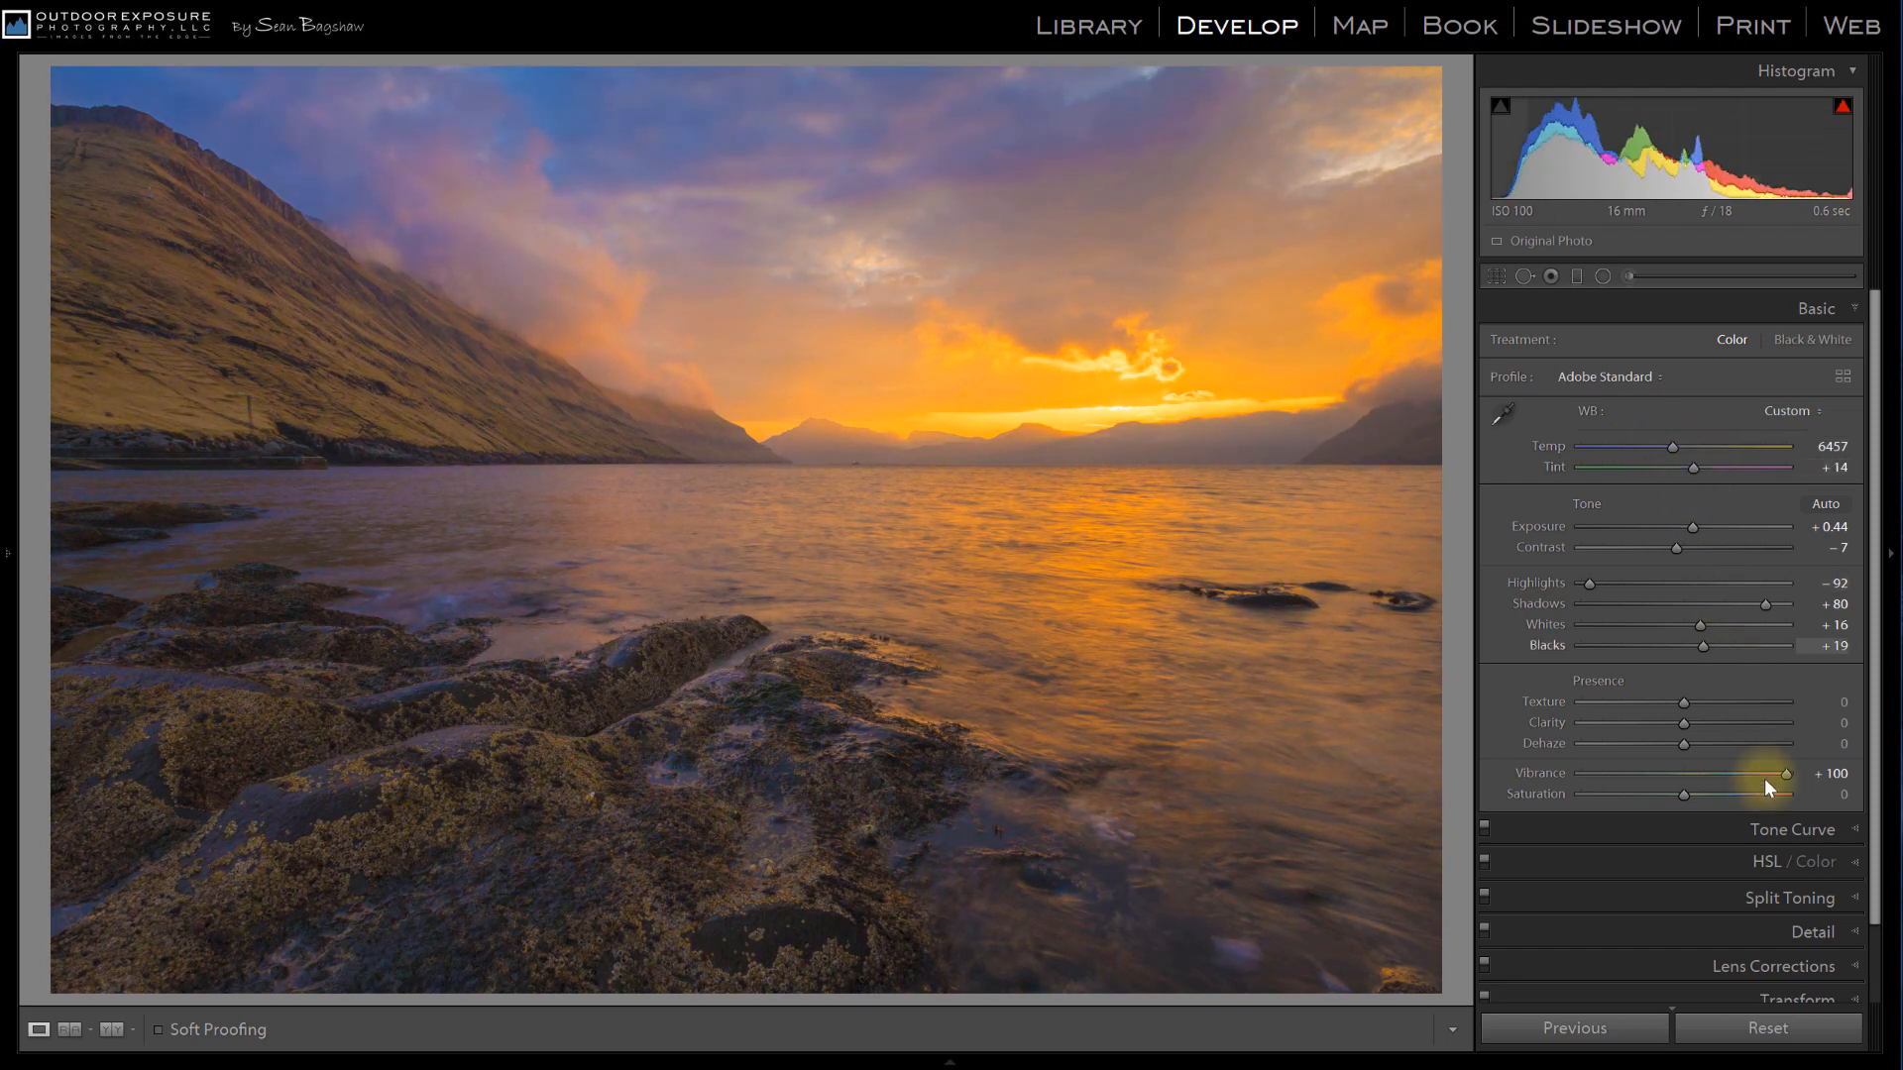
pyautogui.click(1770, 861)
pyautogui.moveTo(1686, 462); pyautogui.dragTo(1710, 611)
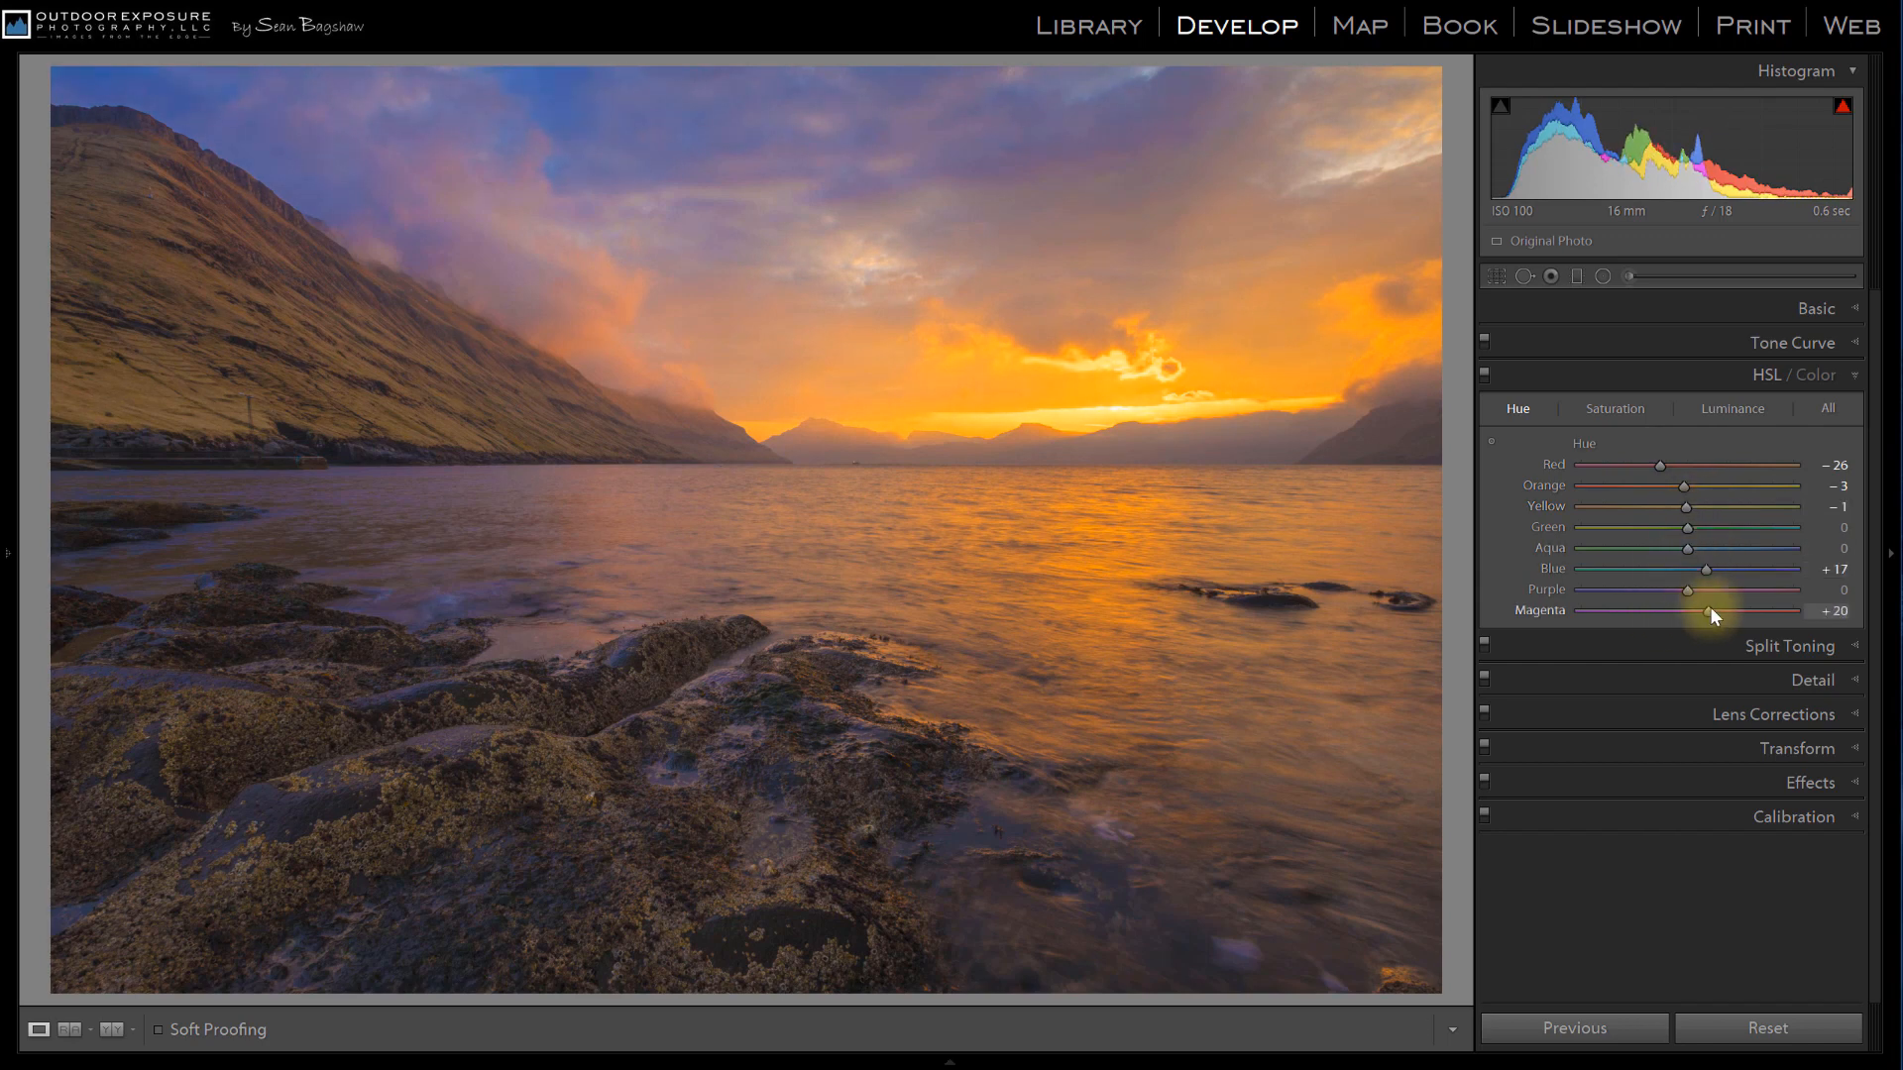
# Lower the photo's Vibrance to +17 and compare the before and after versions.
pyautogui.click(1817, 308)
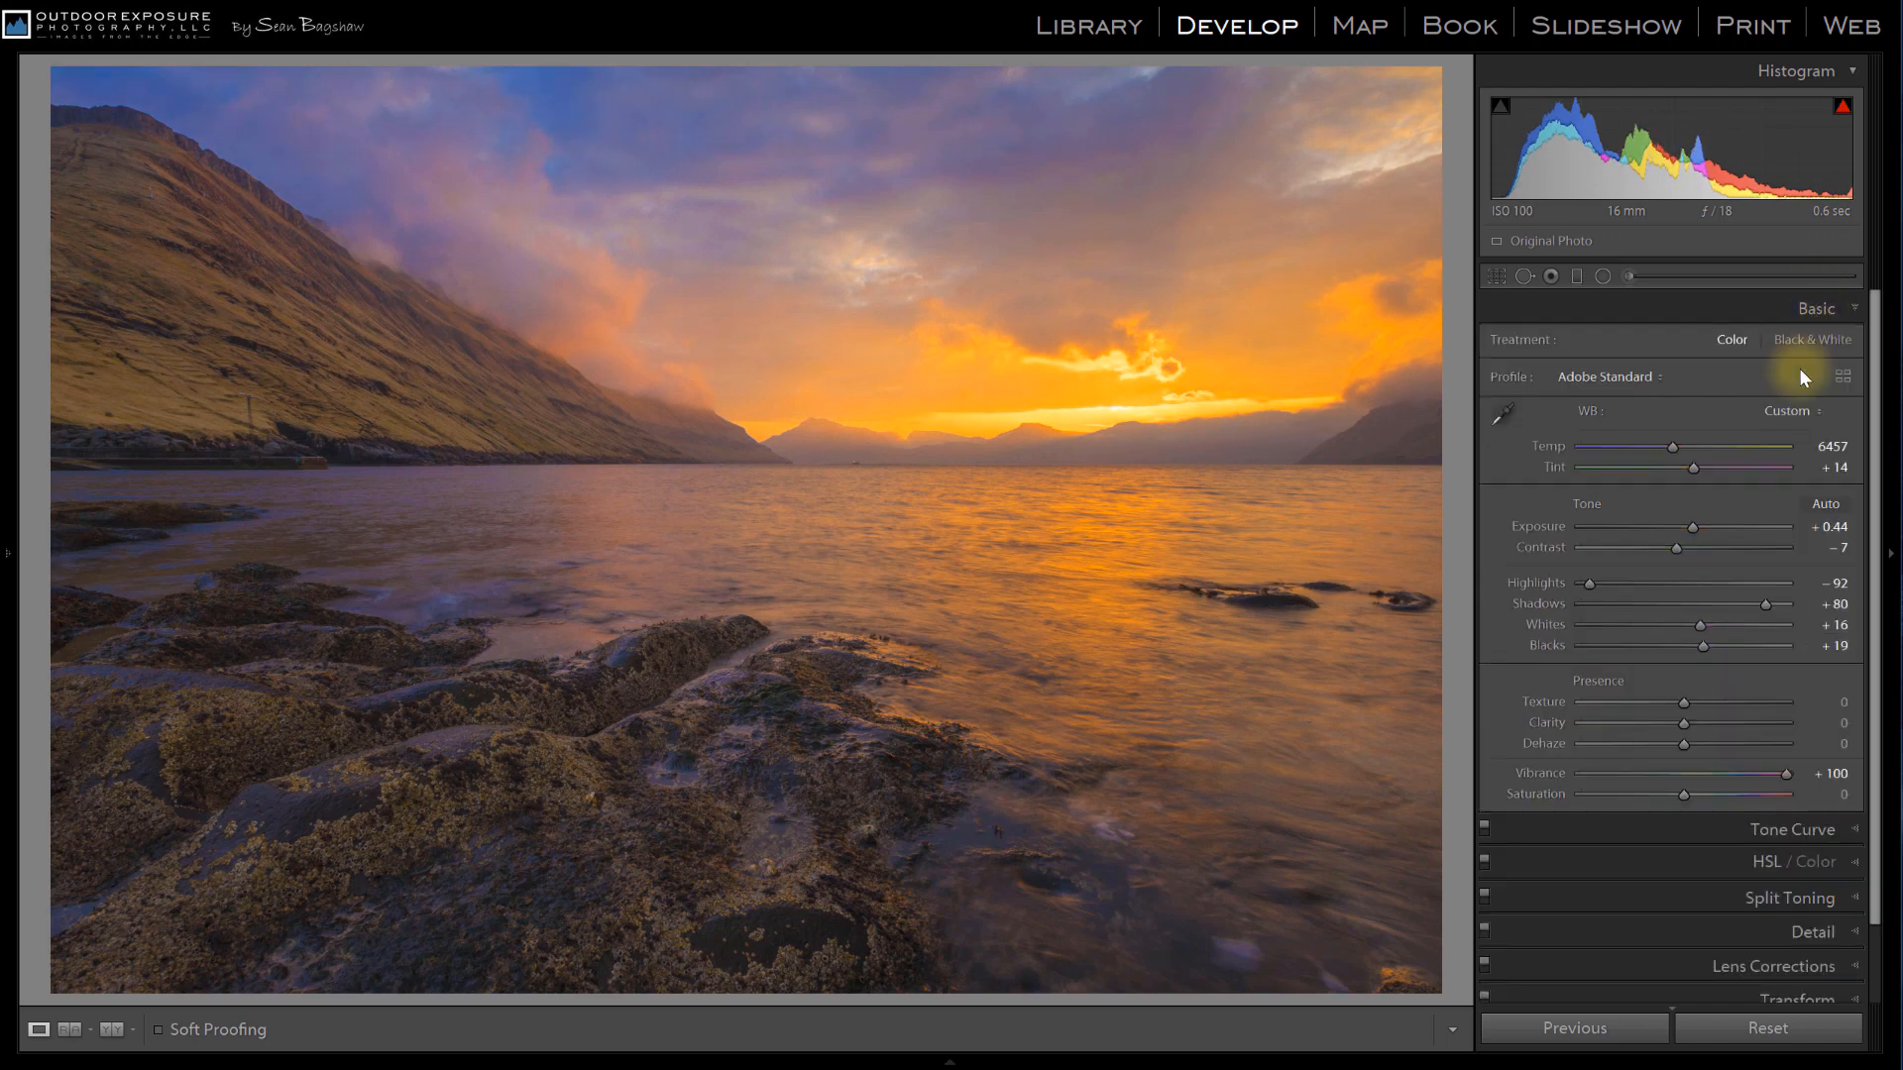
pyautogui.moveTo(1784, 773); pyautogui.dragTo(1699, 777)
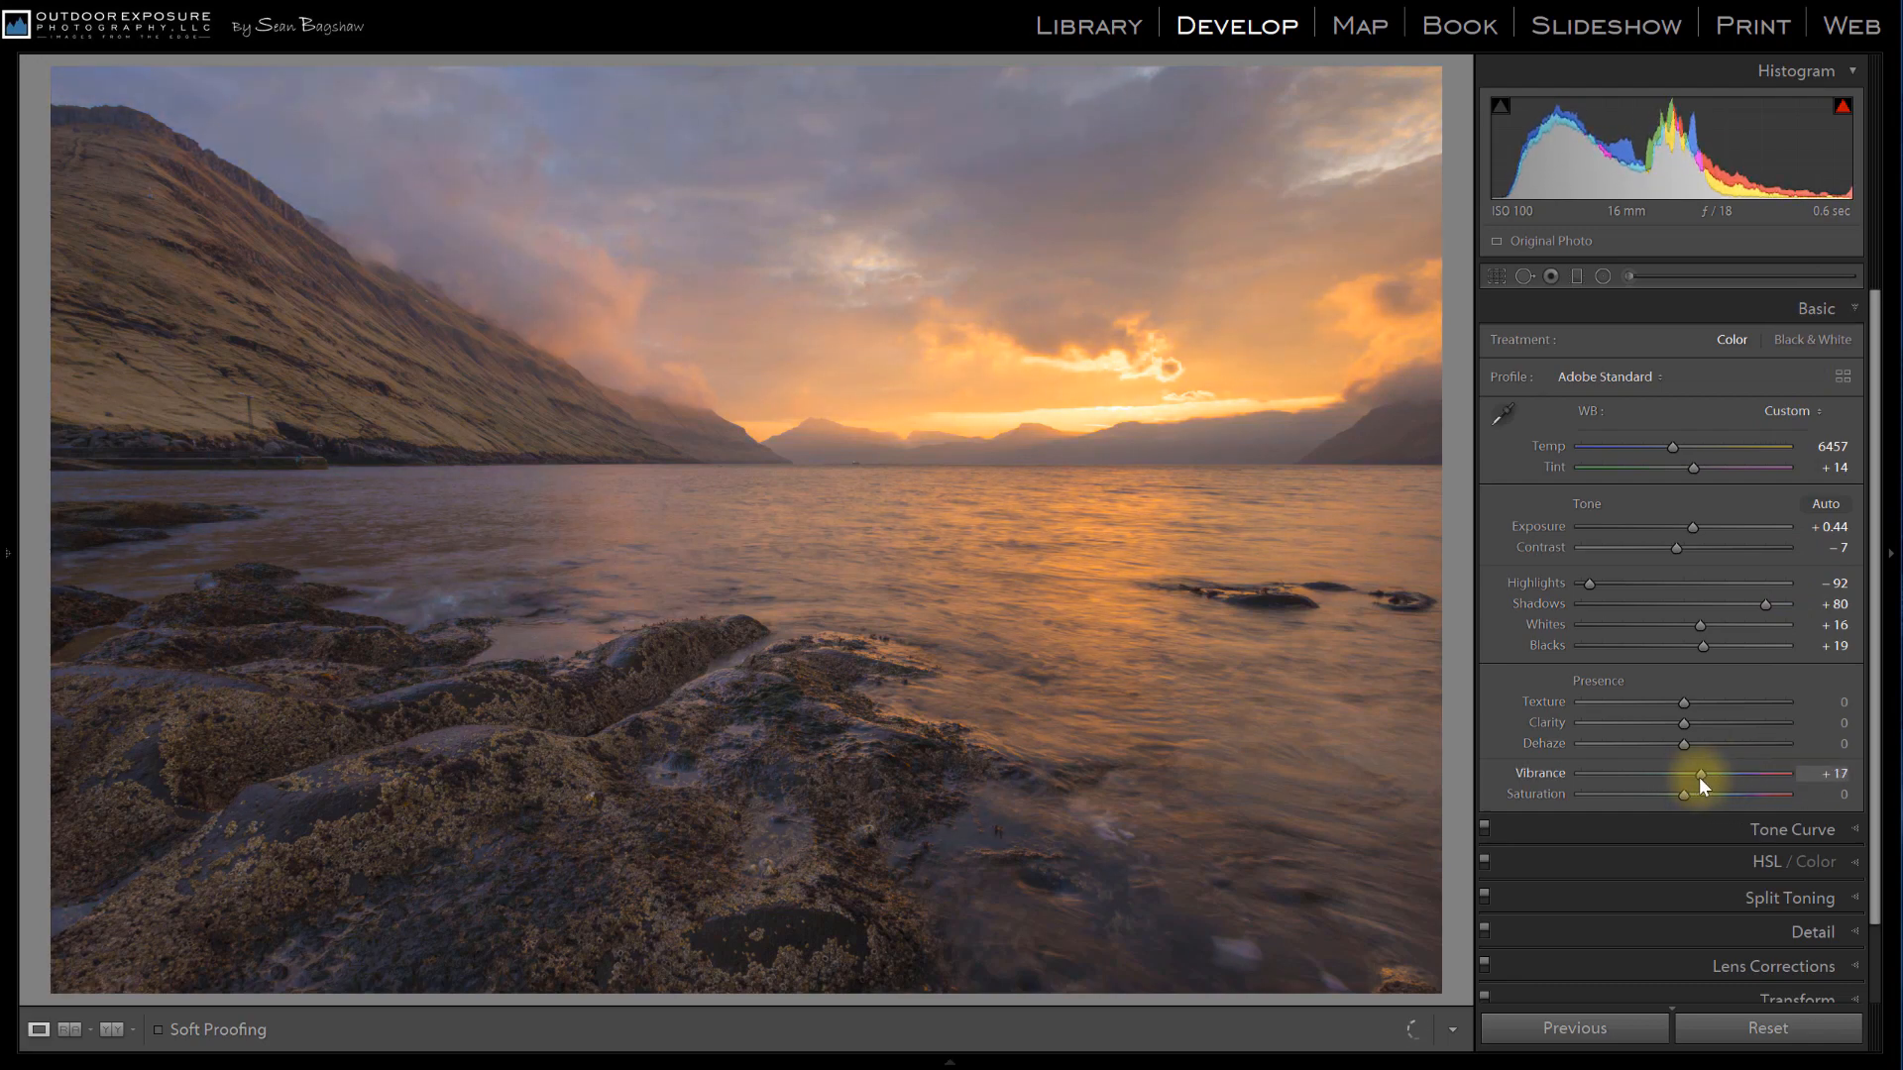
pyautogui.press('\\')
pyautogui.press('\\')
pyautogui.press('\\')
pyautogui.press('\\')
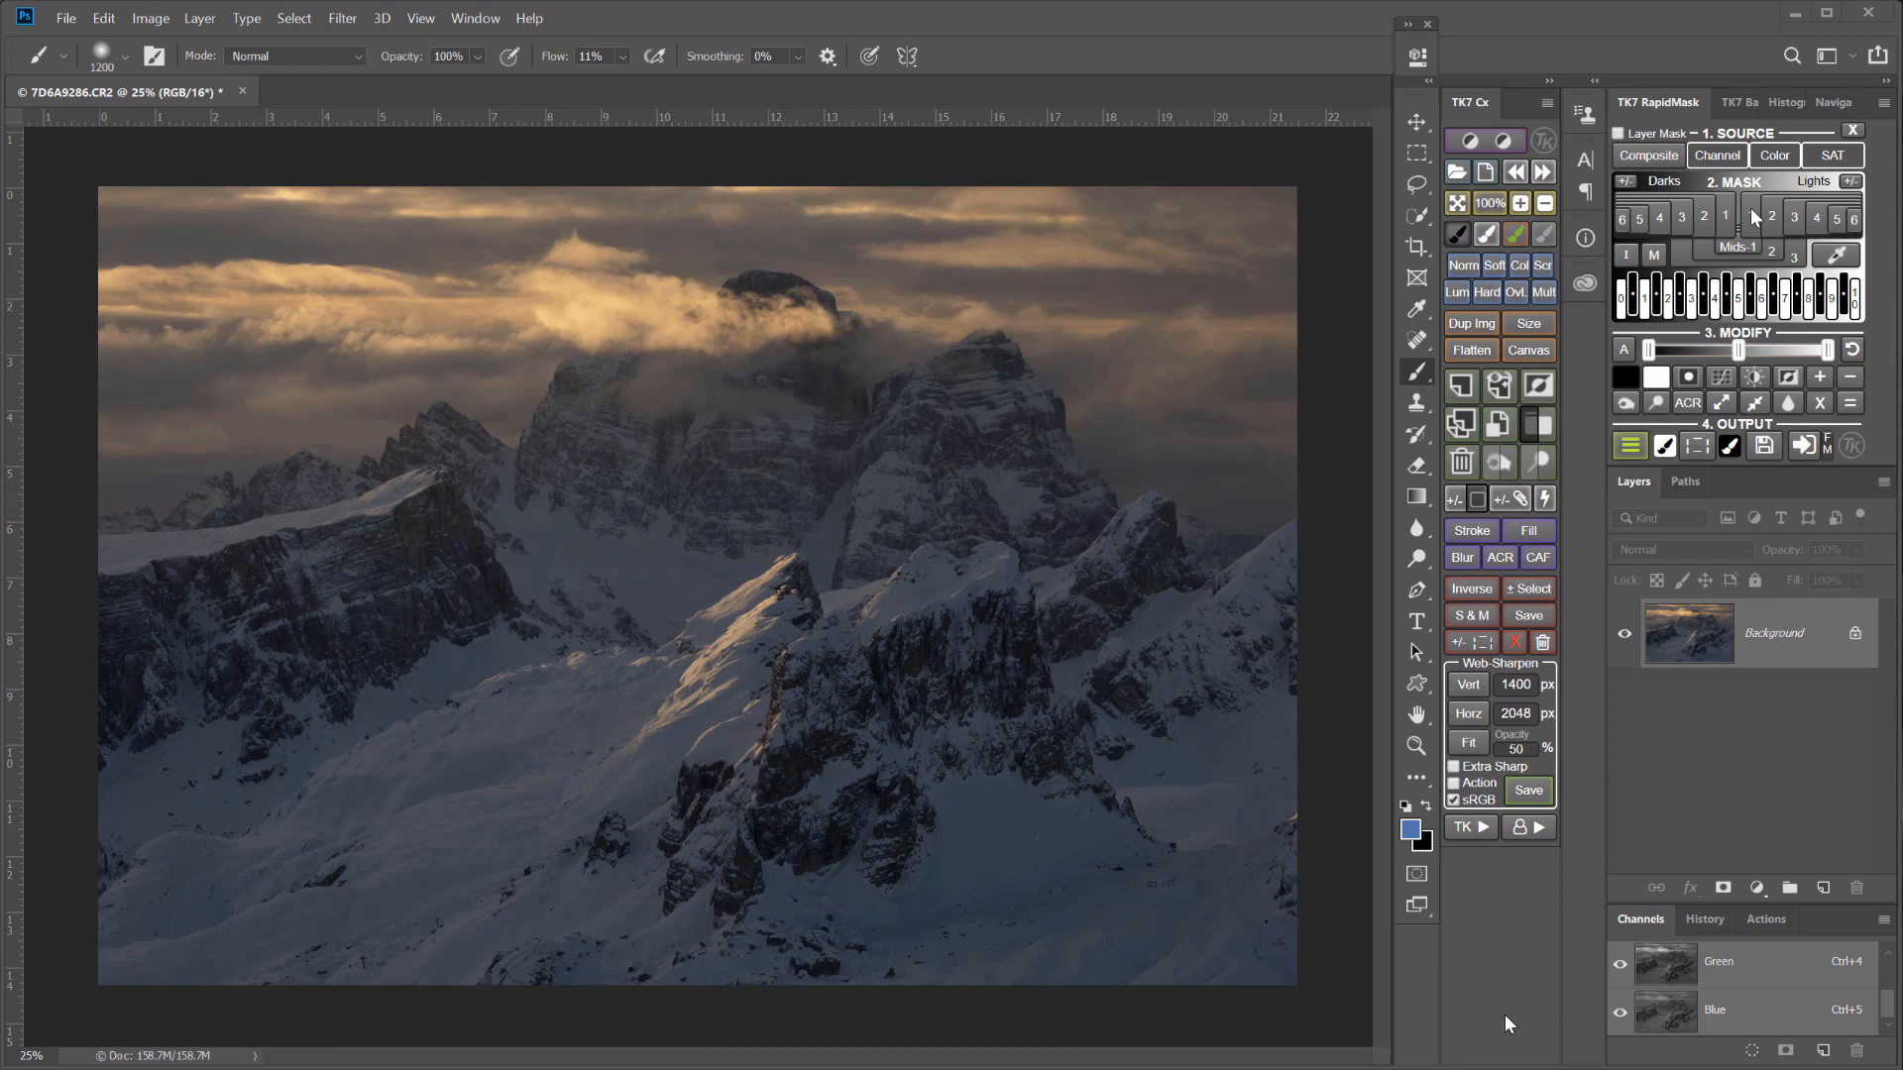
# In Photoshop, generate a Lights-1 luminosity mask for the mountain photo and output it as a Color Balance adjustment layer.
pyautogui.click(1504, 1020)
pyautogui.click(1751, 215)
pyautogui.click(1635, 451)
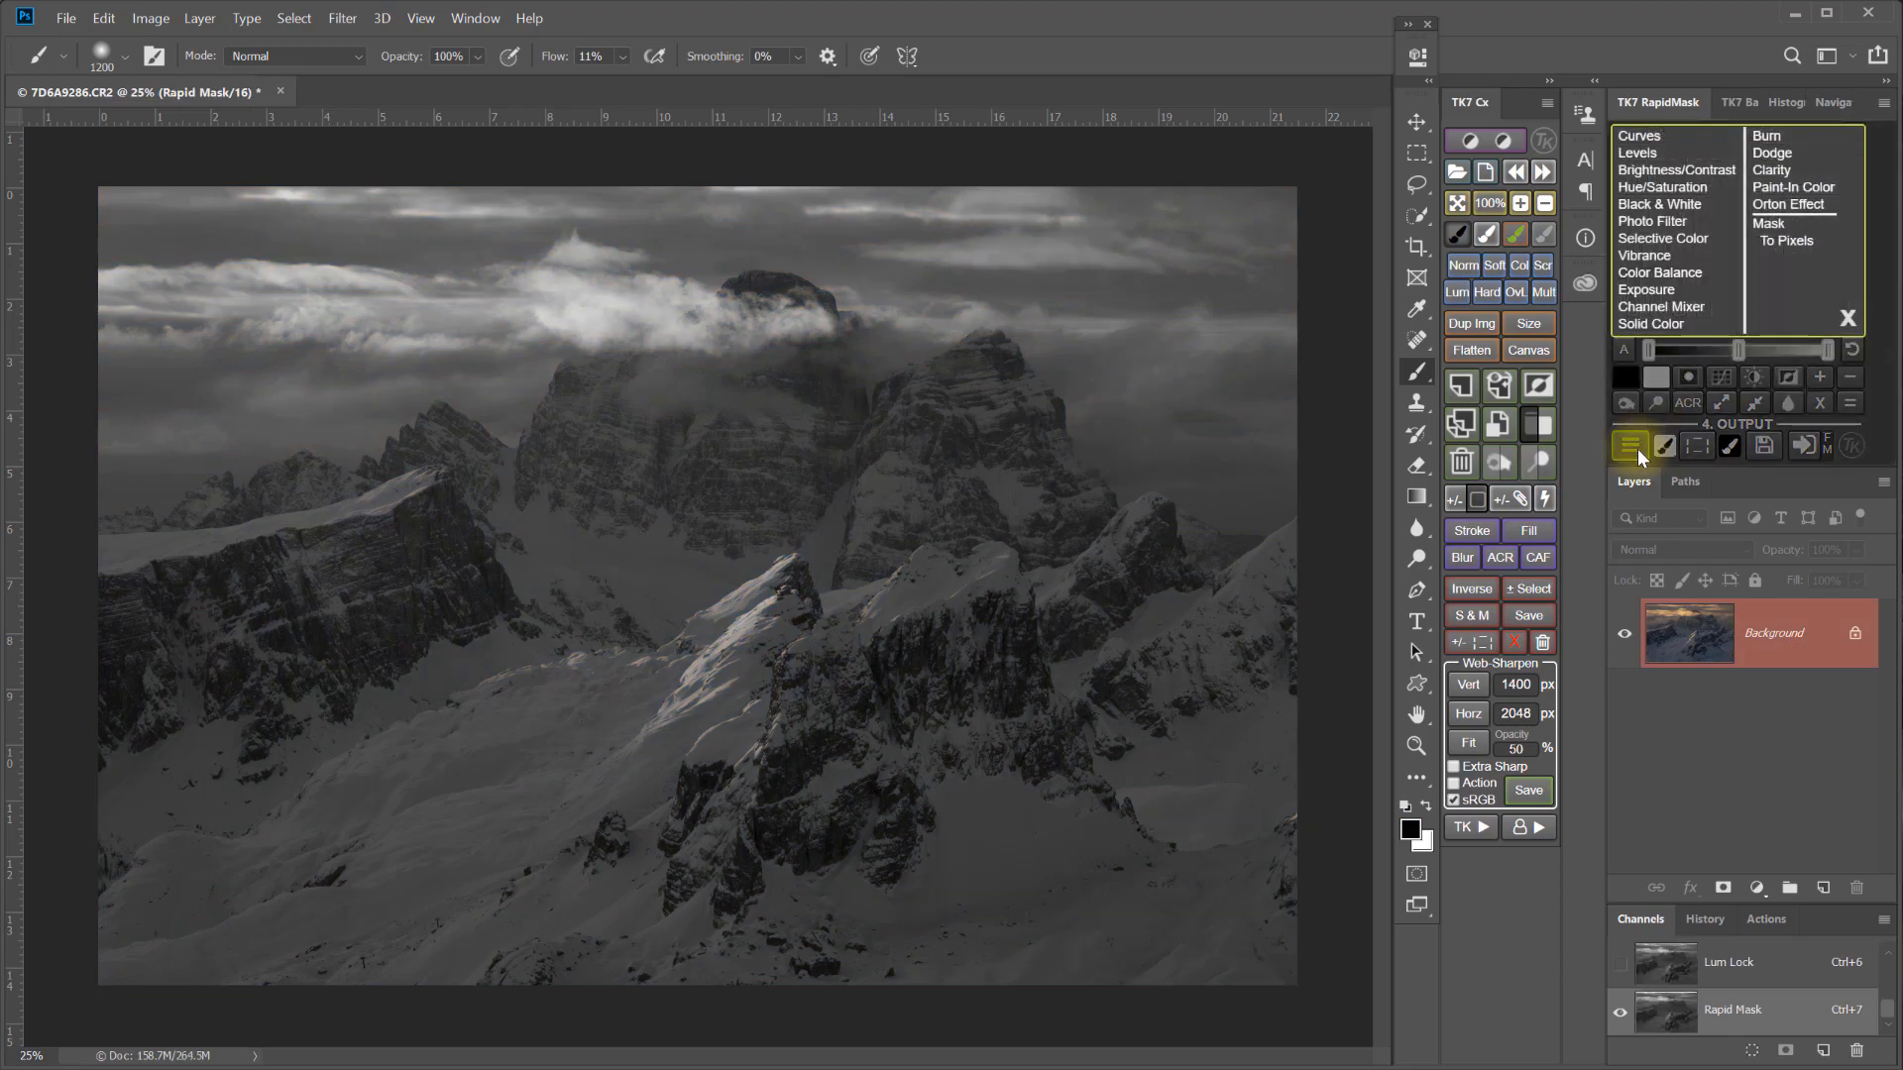
pyautogui.click(1648, 278)
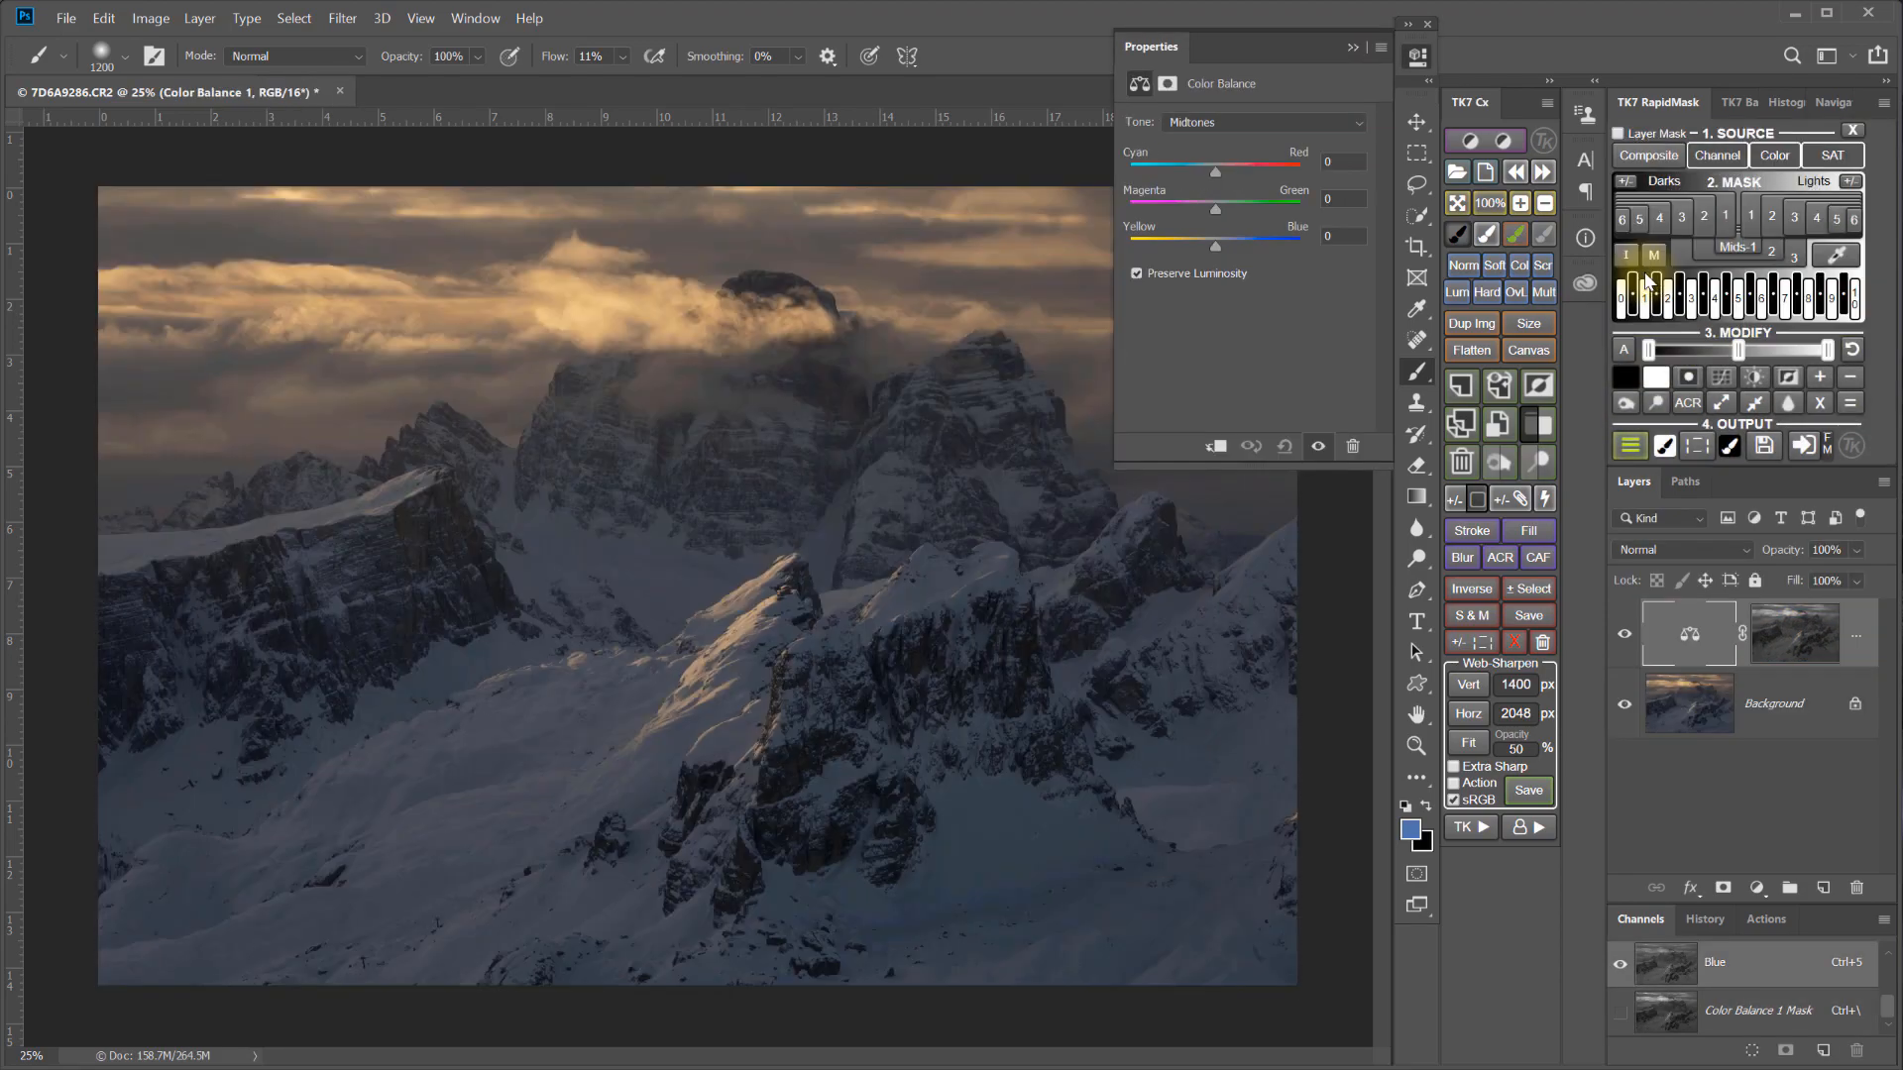
# Shift the Color Balance midtones toward yellow and set its highlights to Cyan/Red +7, Magenta/Green -5 and Yellow/Blue -16, comparing with the mask disabled.
pyautogui.moveTo(1215, 241); pyautogui.dragTo(1199, 241)
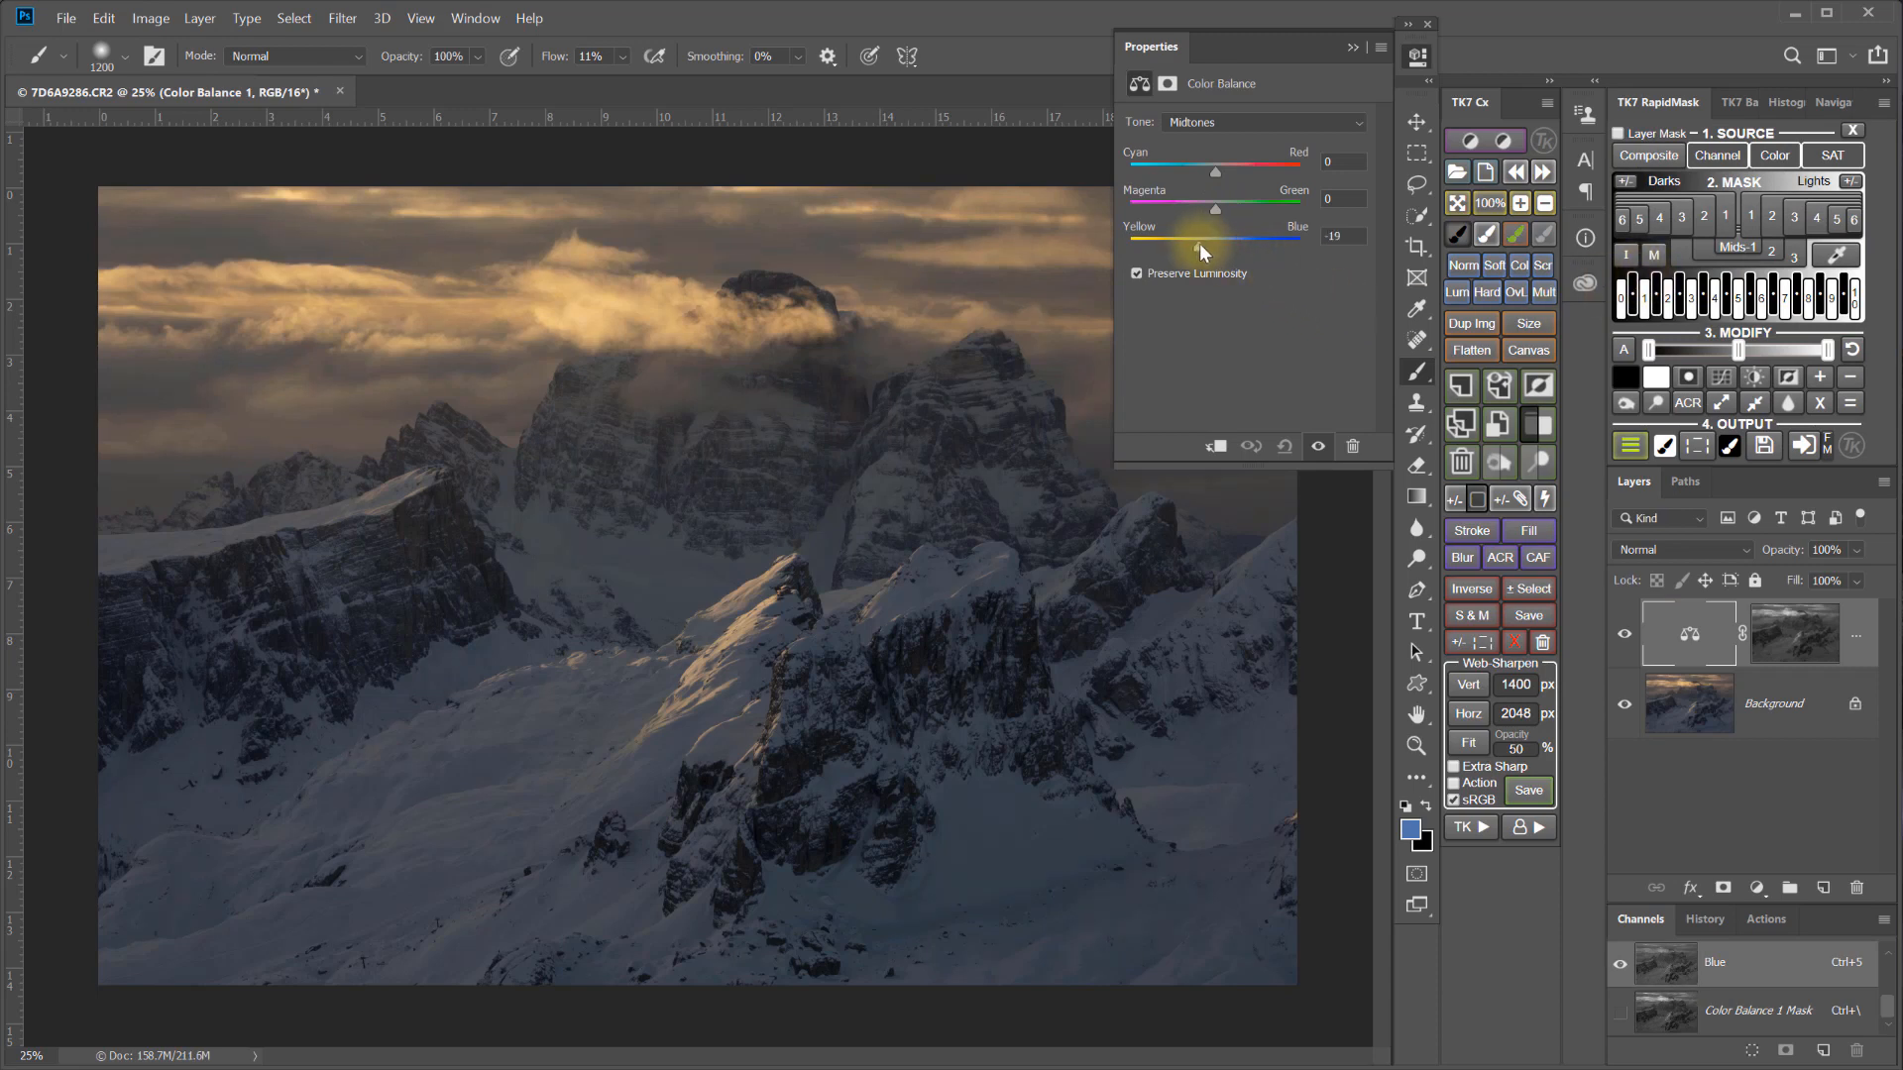
pyautogui.moveTo(1215, 165); pyautogui.dragTo(1202, 248)
pyautogui.click(1241, 115)
pyautogui.click(1204, 181)
pyautogui.moveTo(1216, 173); pyautogui.dragTo(1221, 172)
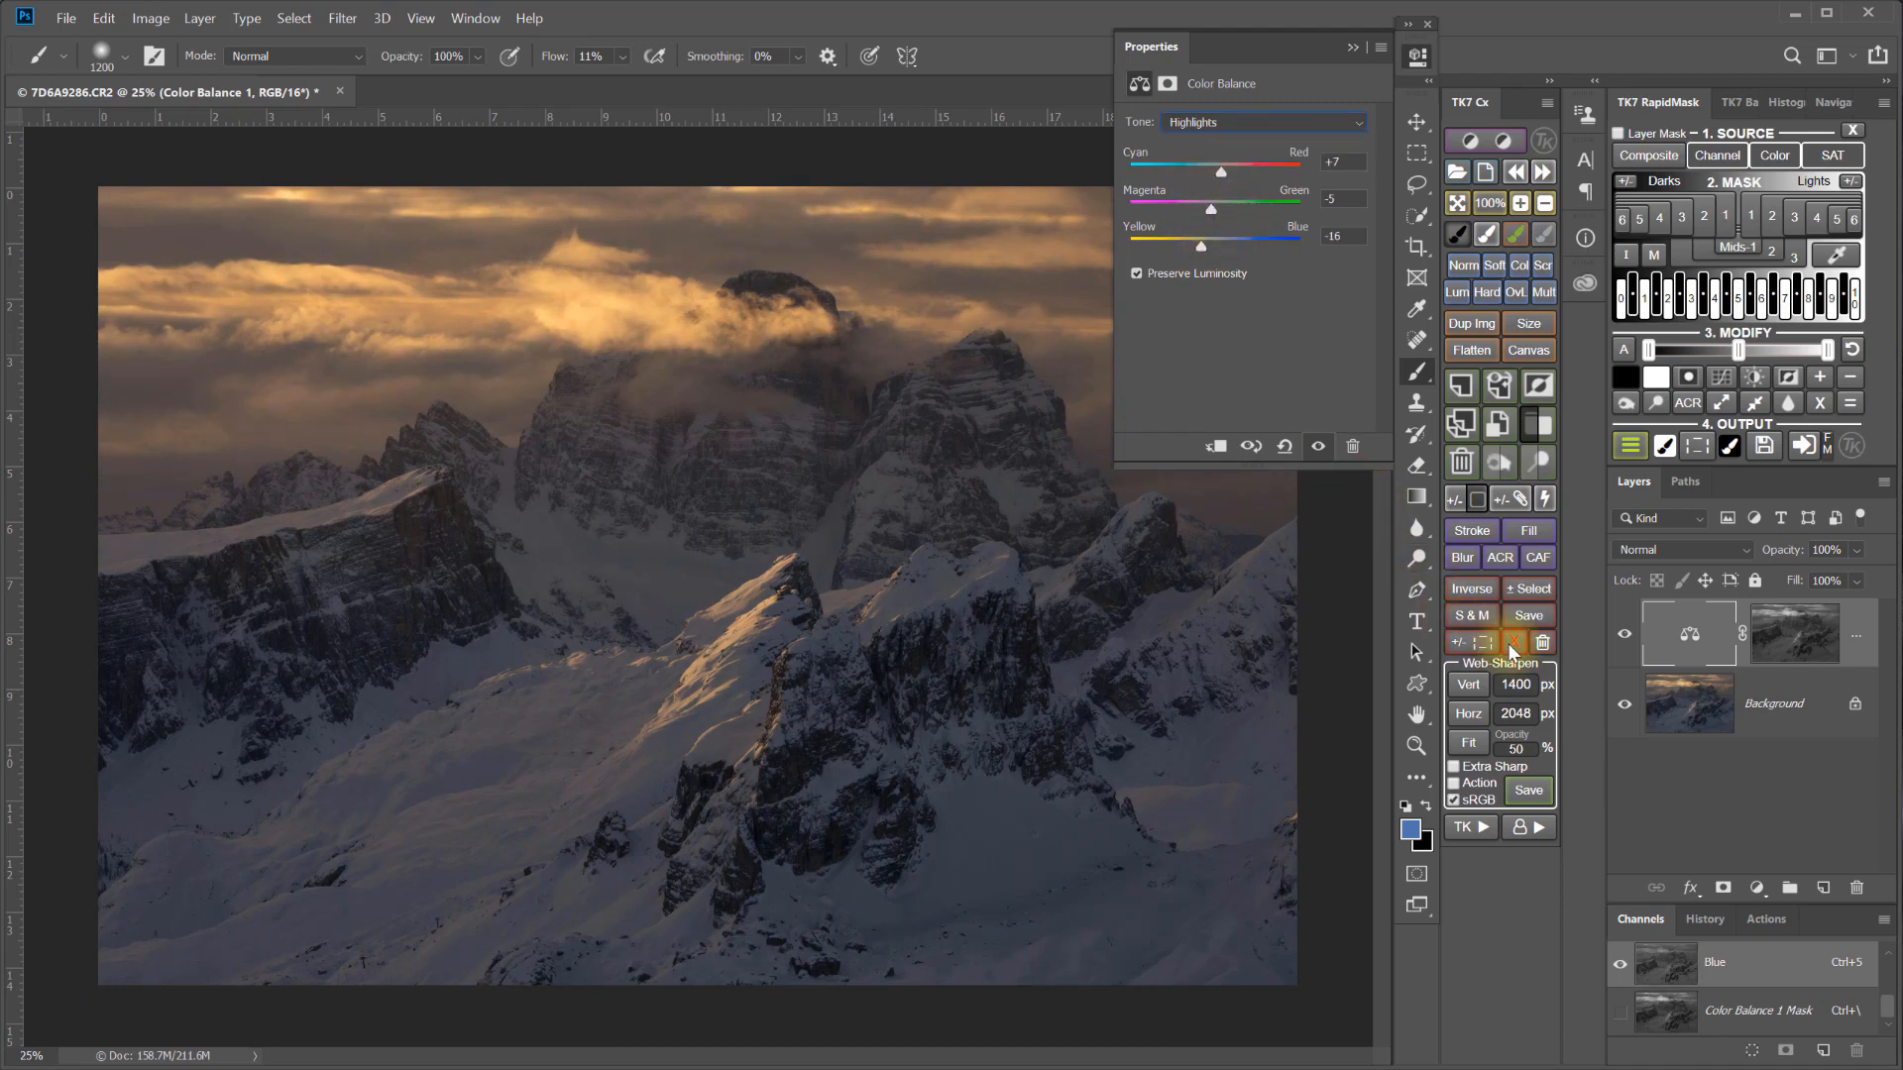
pyautogui.click(1515, 644)
pyautogui.click(1514, 645)
pyautogui.click(1514, 644)
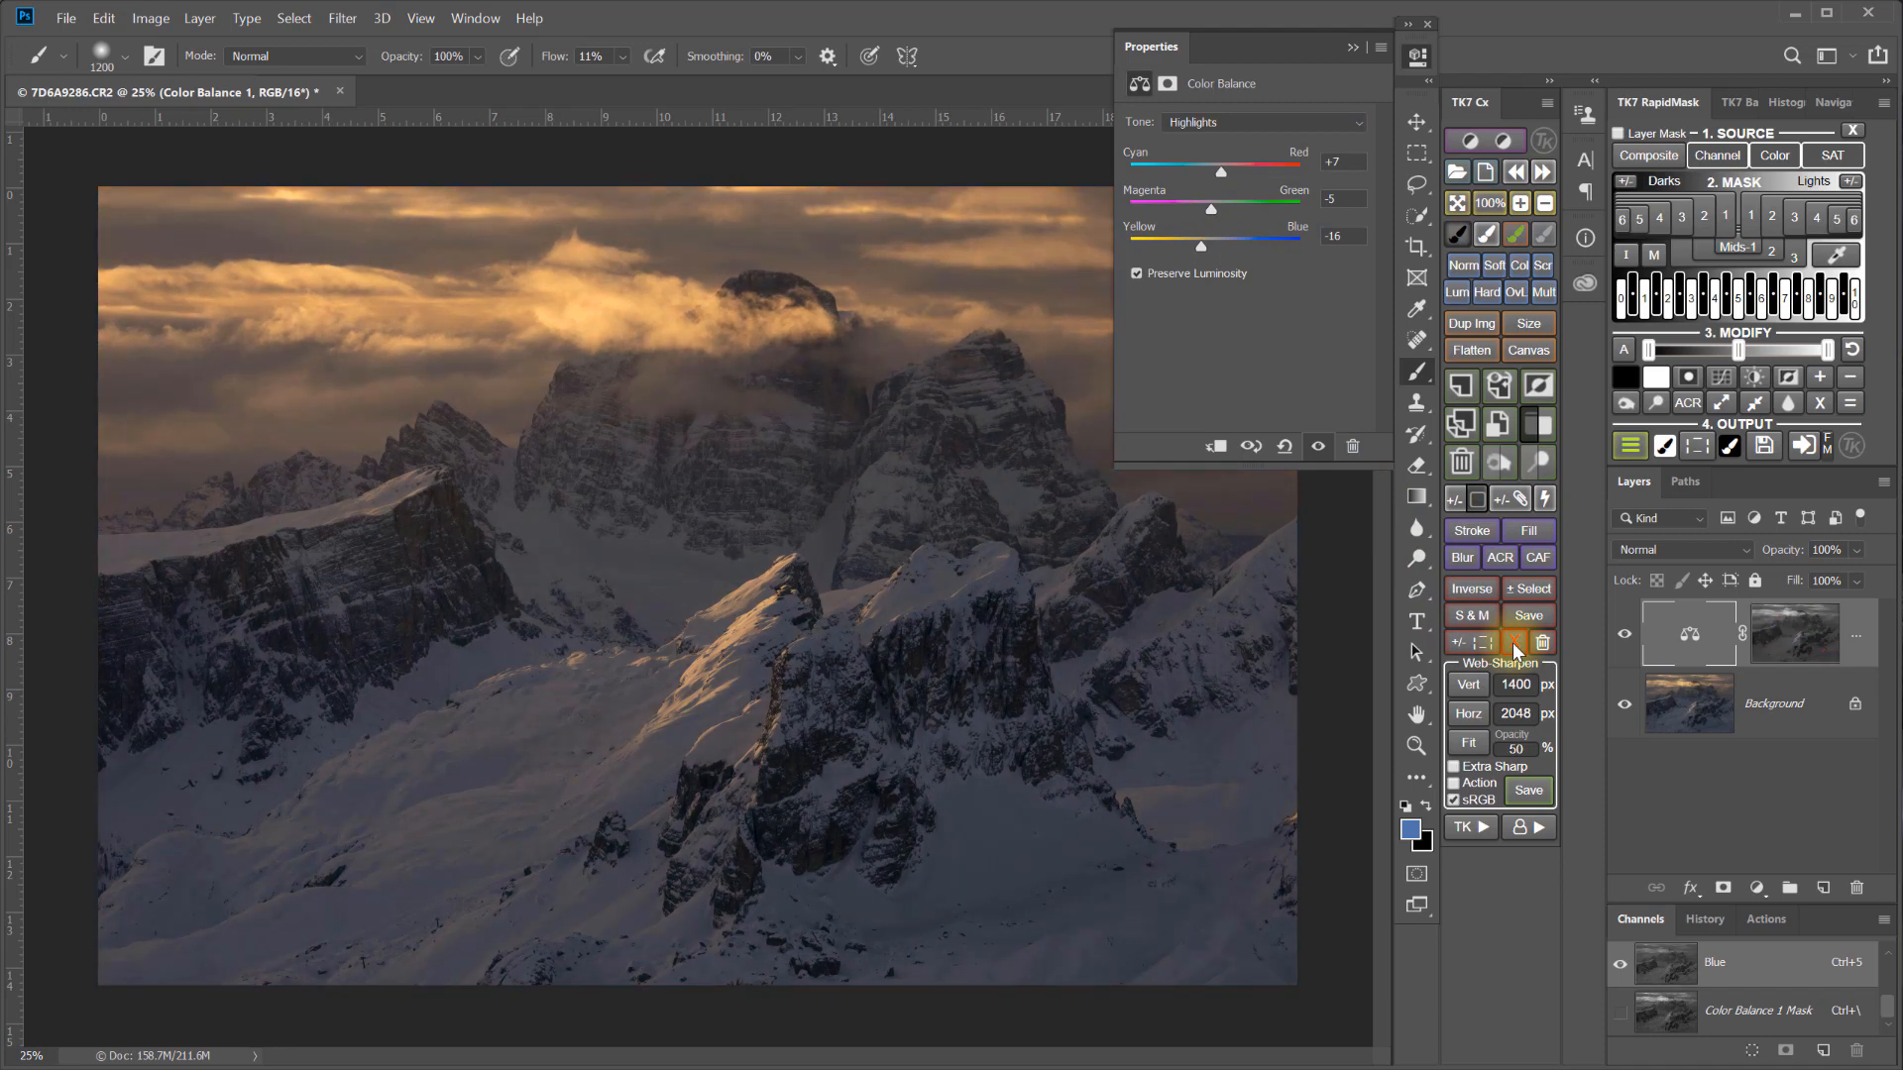
# Add a second Color Balance layer through a Darks luminosity mask, with midtones Cyan/Red -6, Magenta/Green -6 and Yellow/Blue +15.
pyautogui.click(1707, 210)
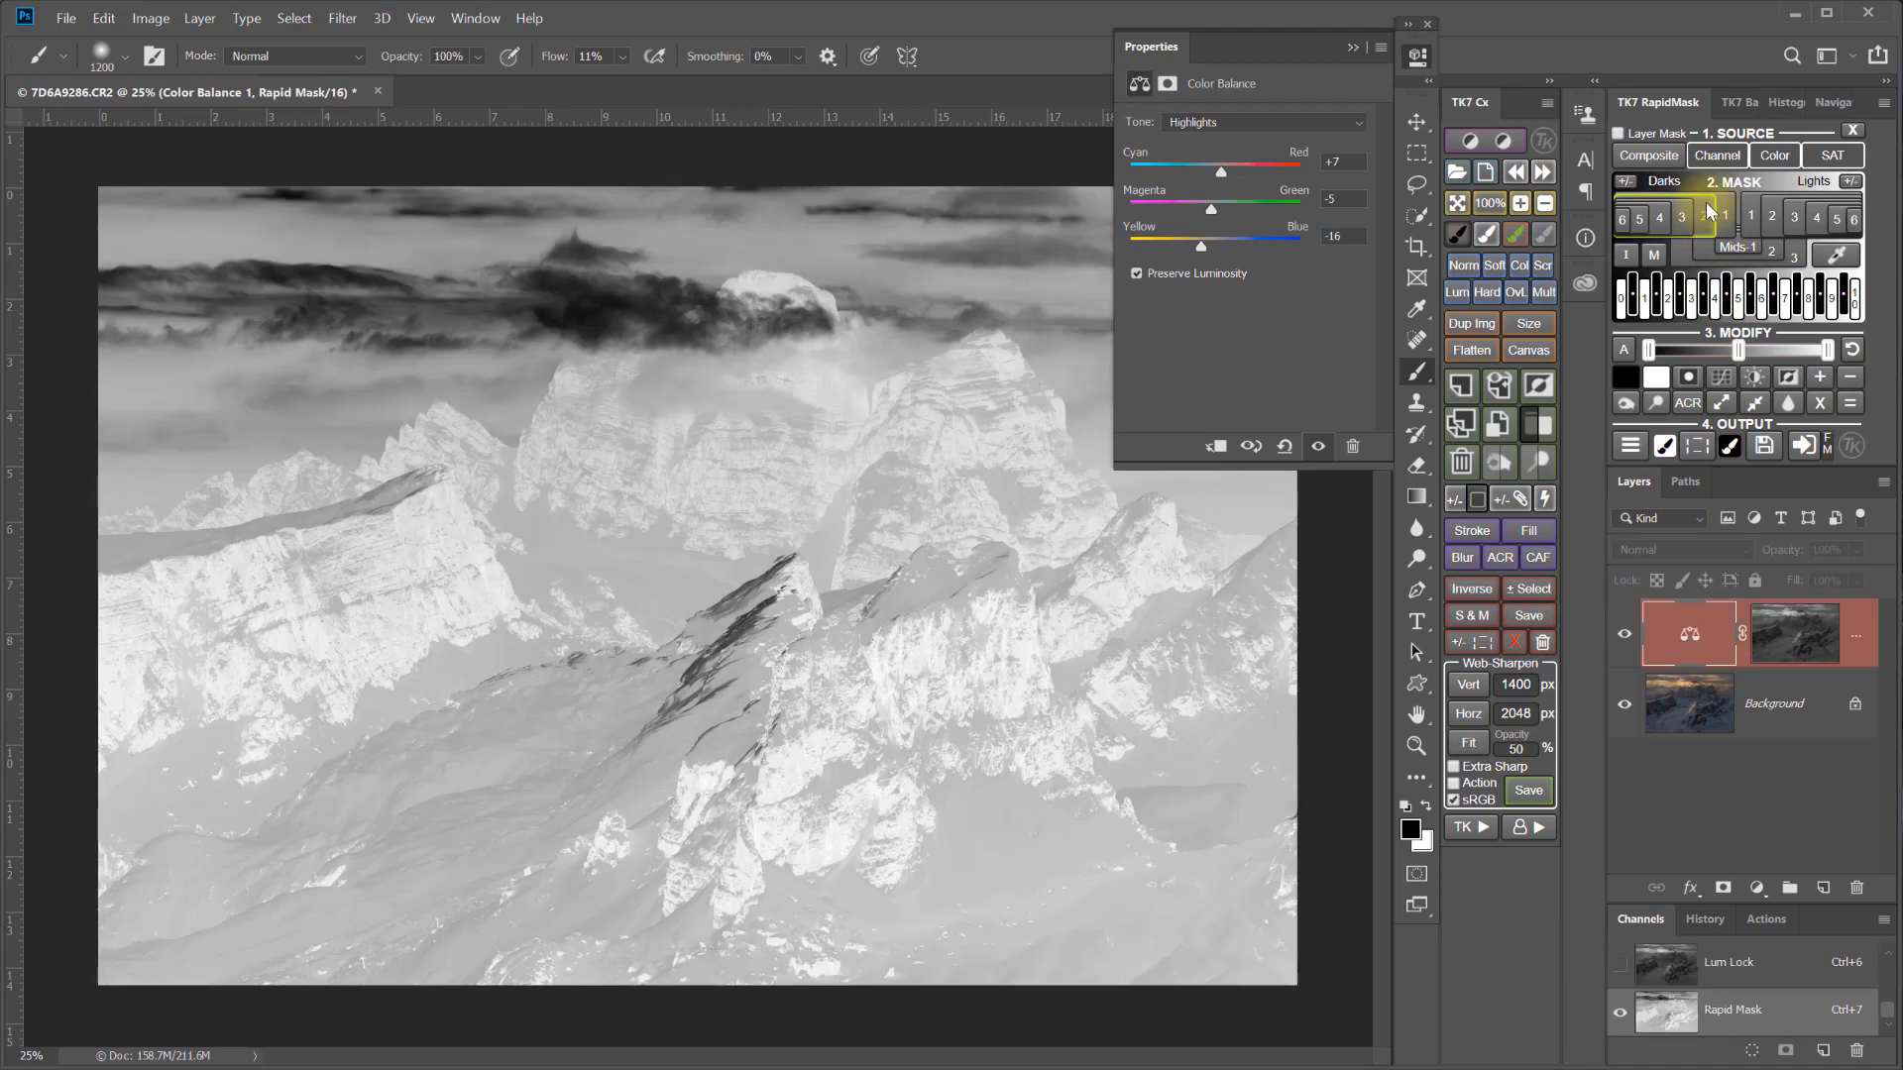
pyautogui.click(1629, 446)
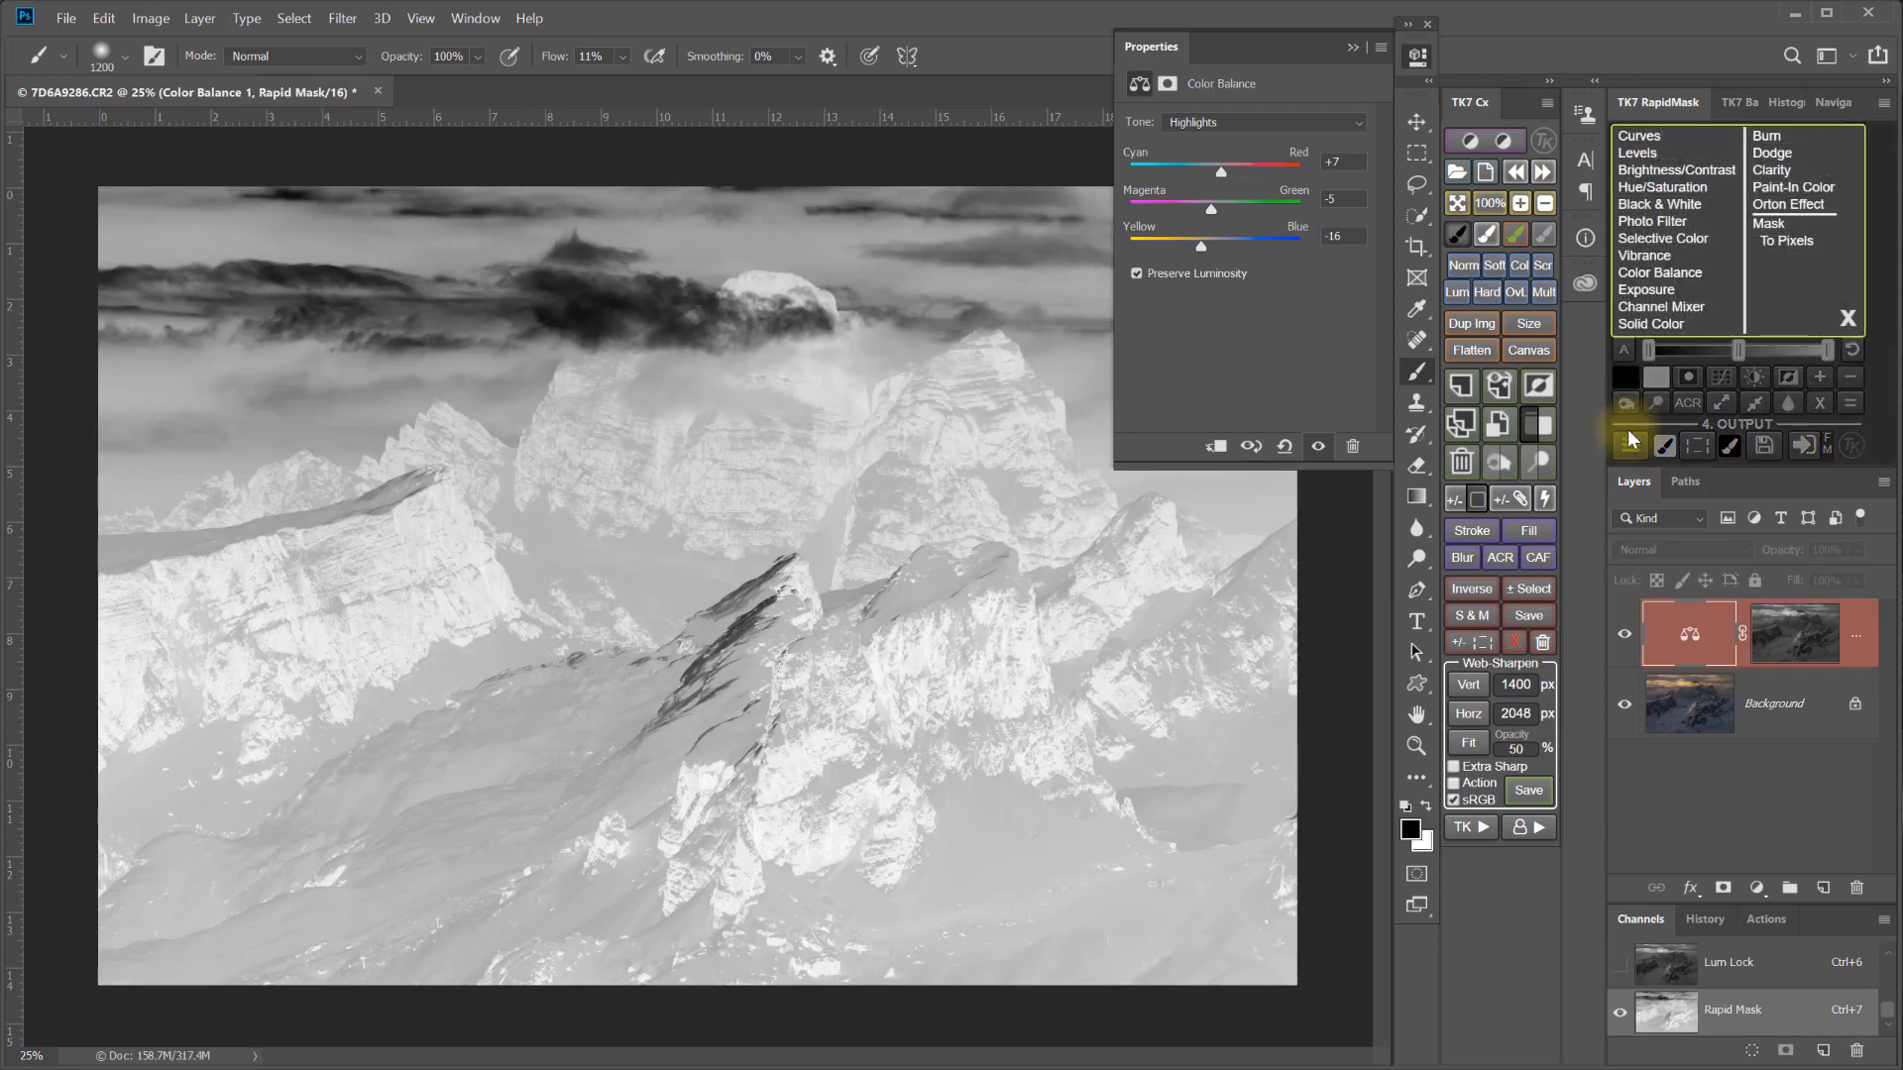
pyautogui.click(1650, 273)
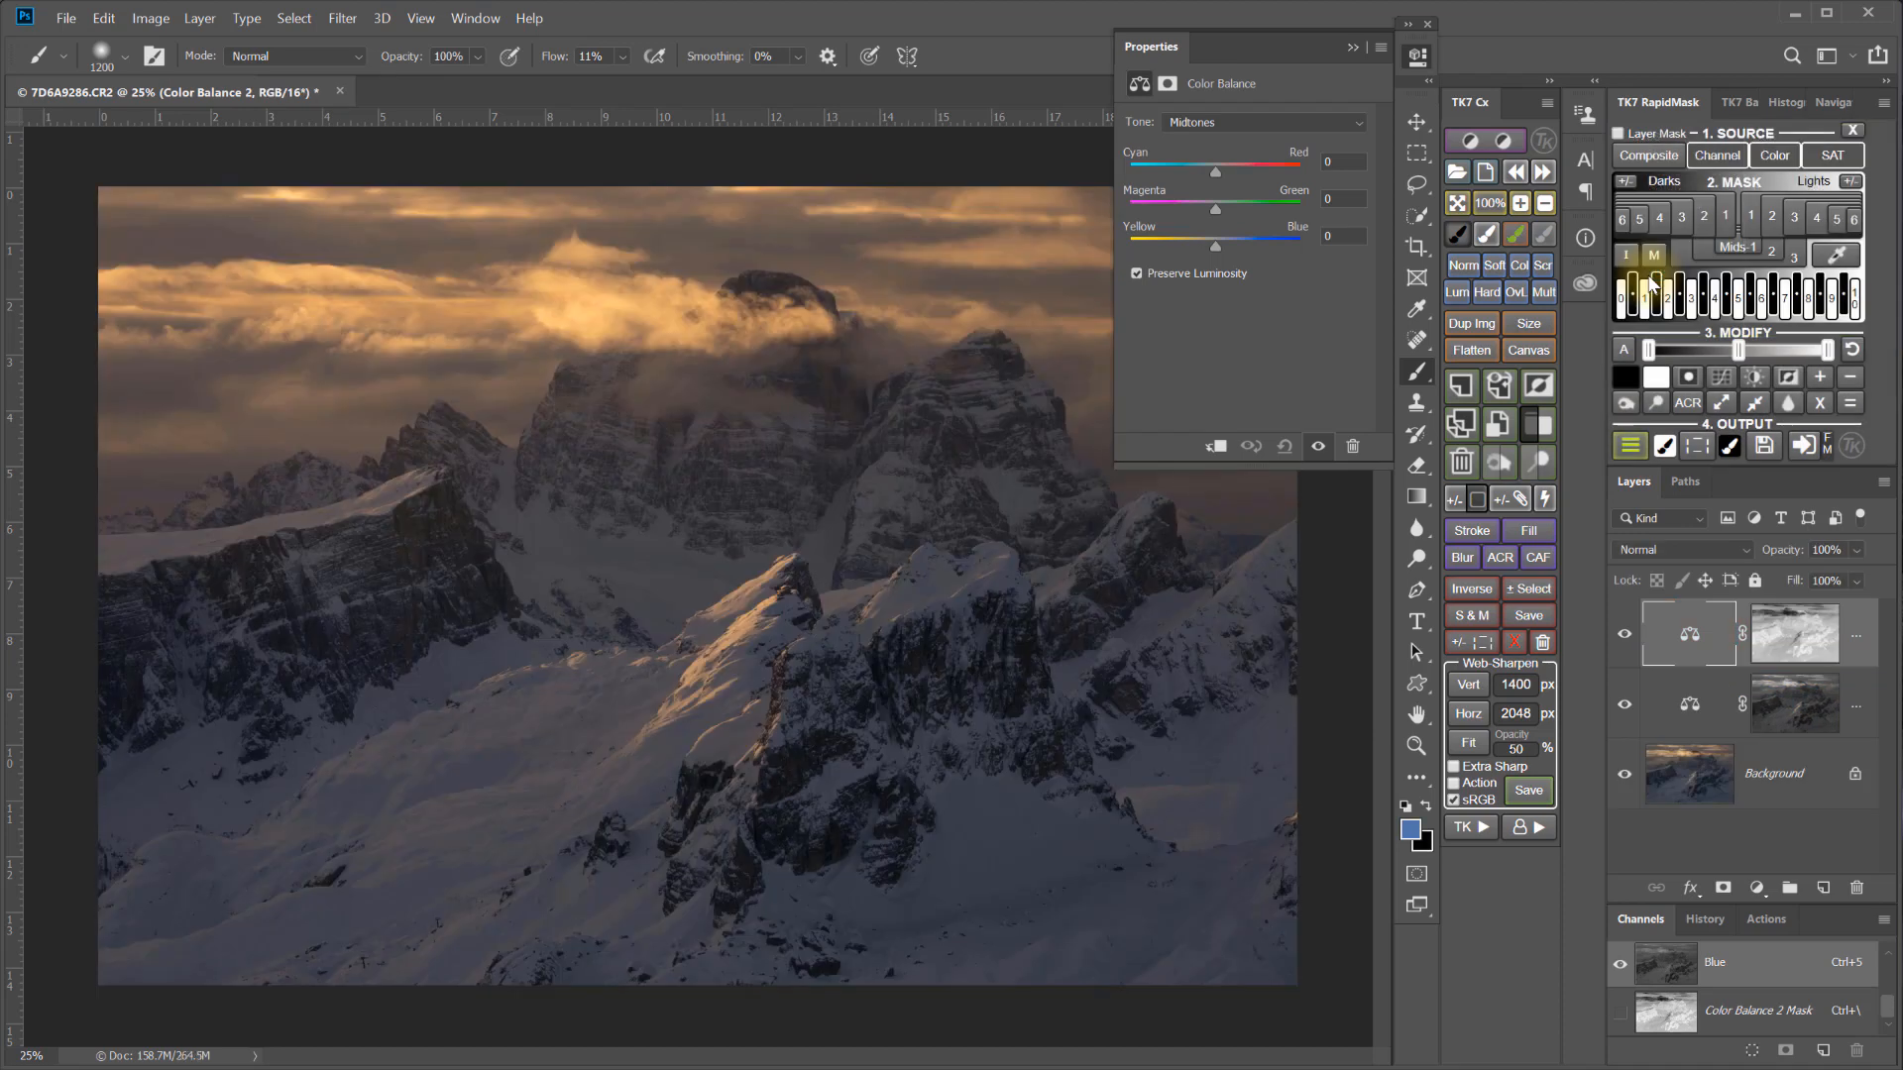
pyautogui.moveTo(1214, 245); pyautogui.dragTo(1208, 175)
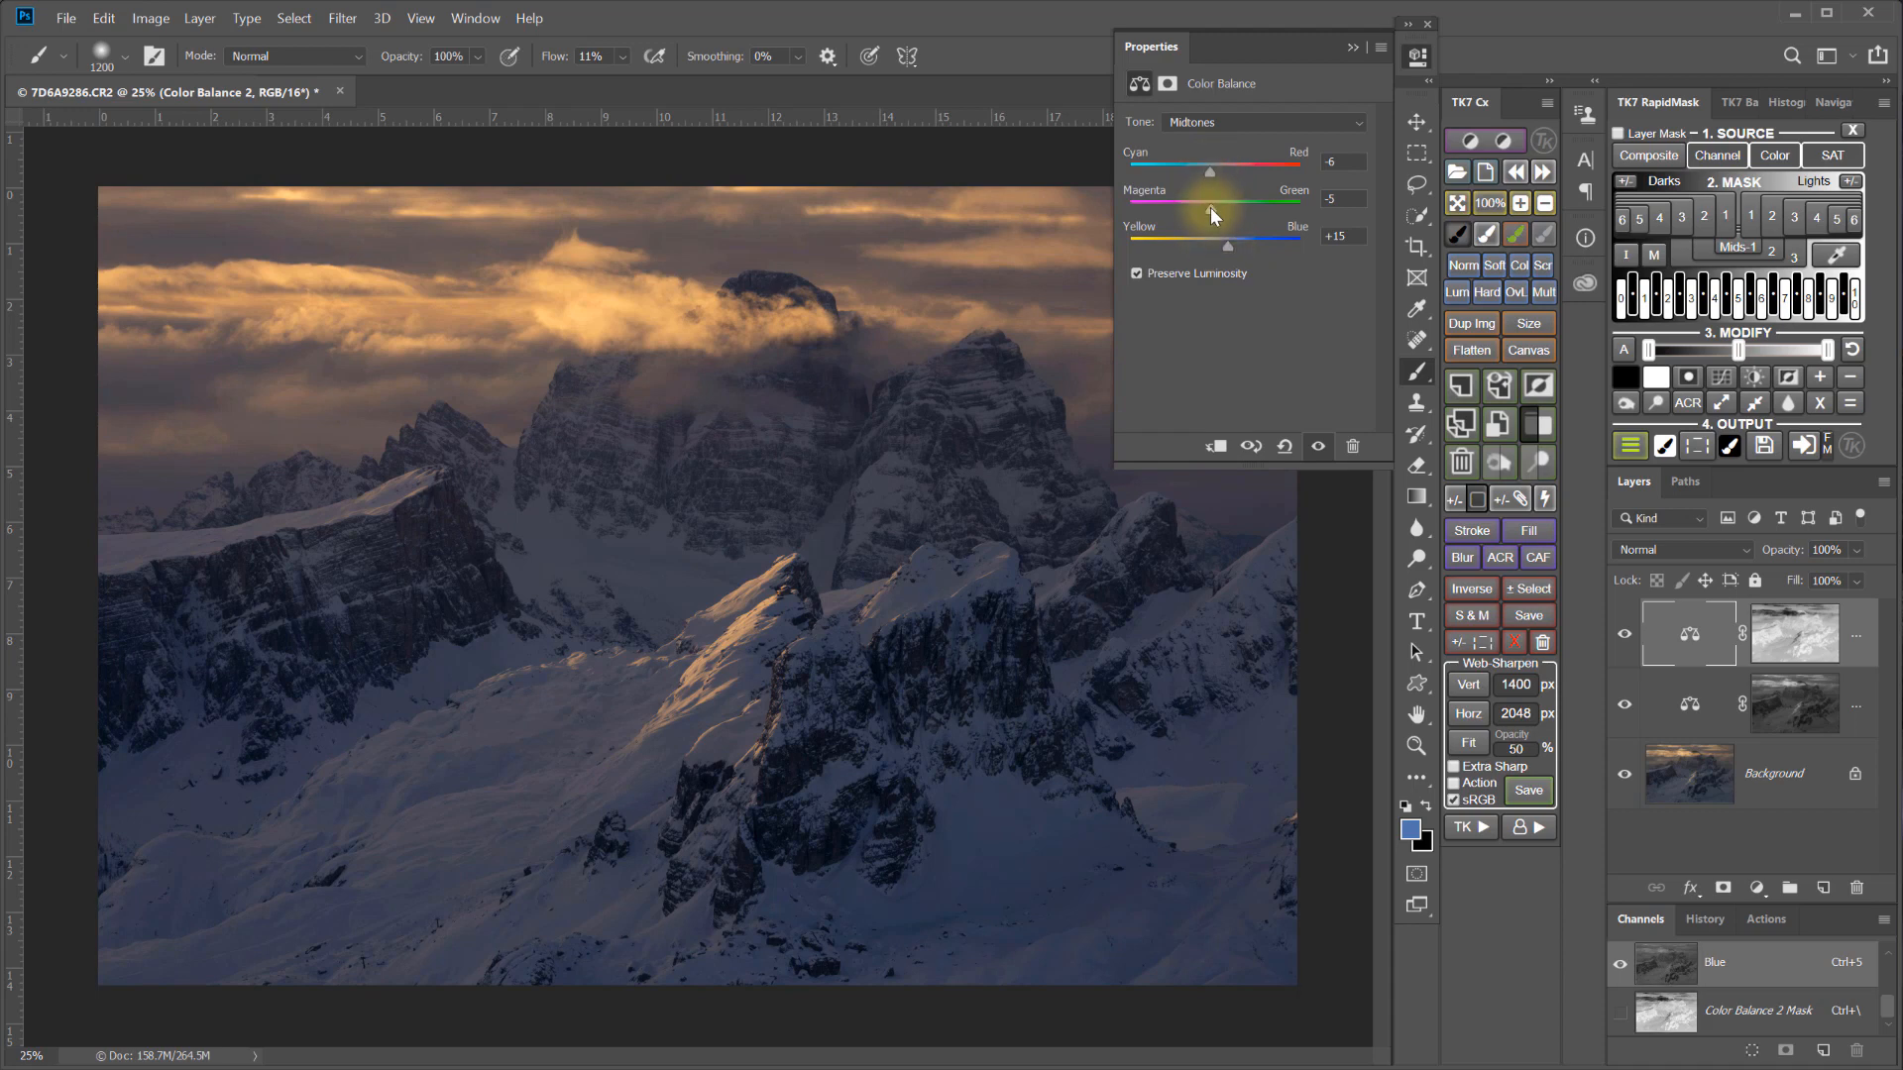
pyautogui.moveTo(1210, 207); pyautogui.dragTo(1209, 210)
# Compare the image with and without the second Color Balance layer, its mask, and both adjustment layers together.
pyautogui.click(1624, 635)
pyautogui.click(1624, 635)
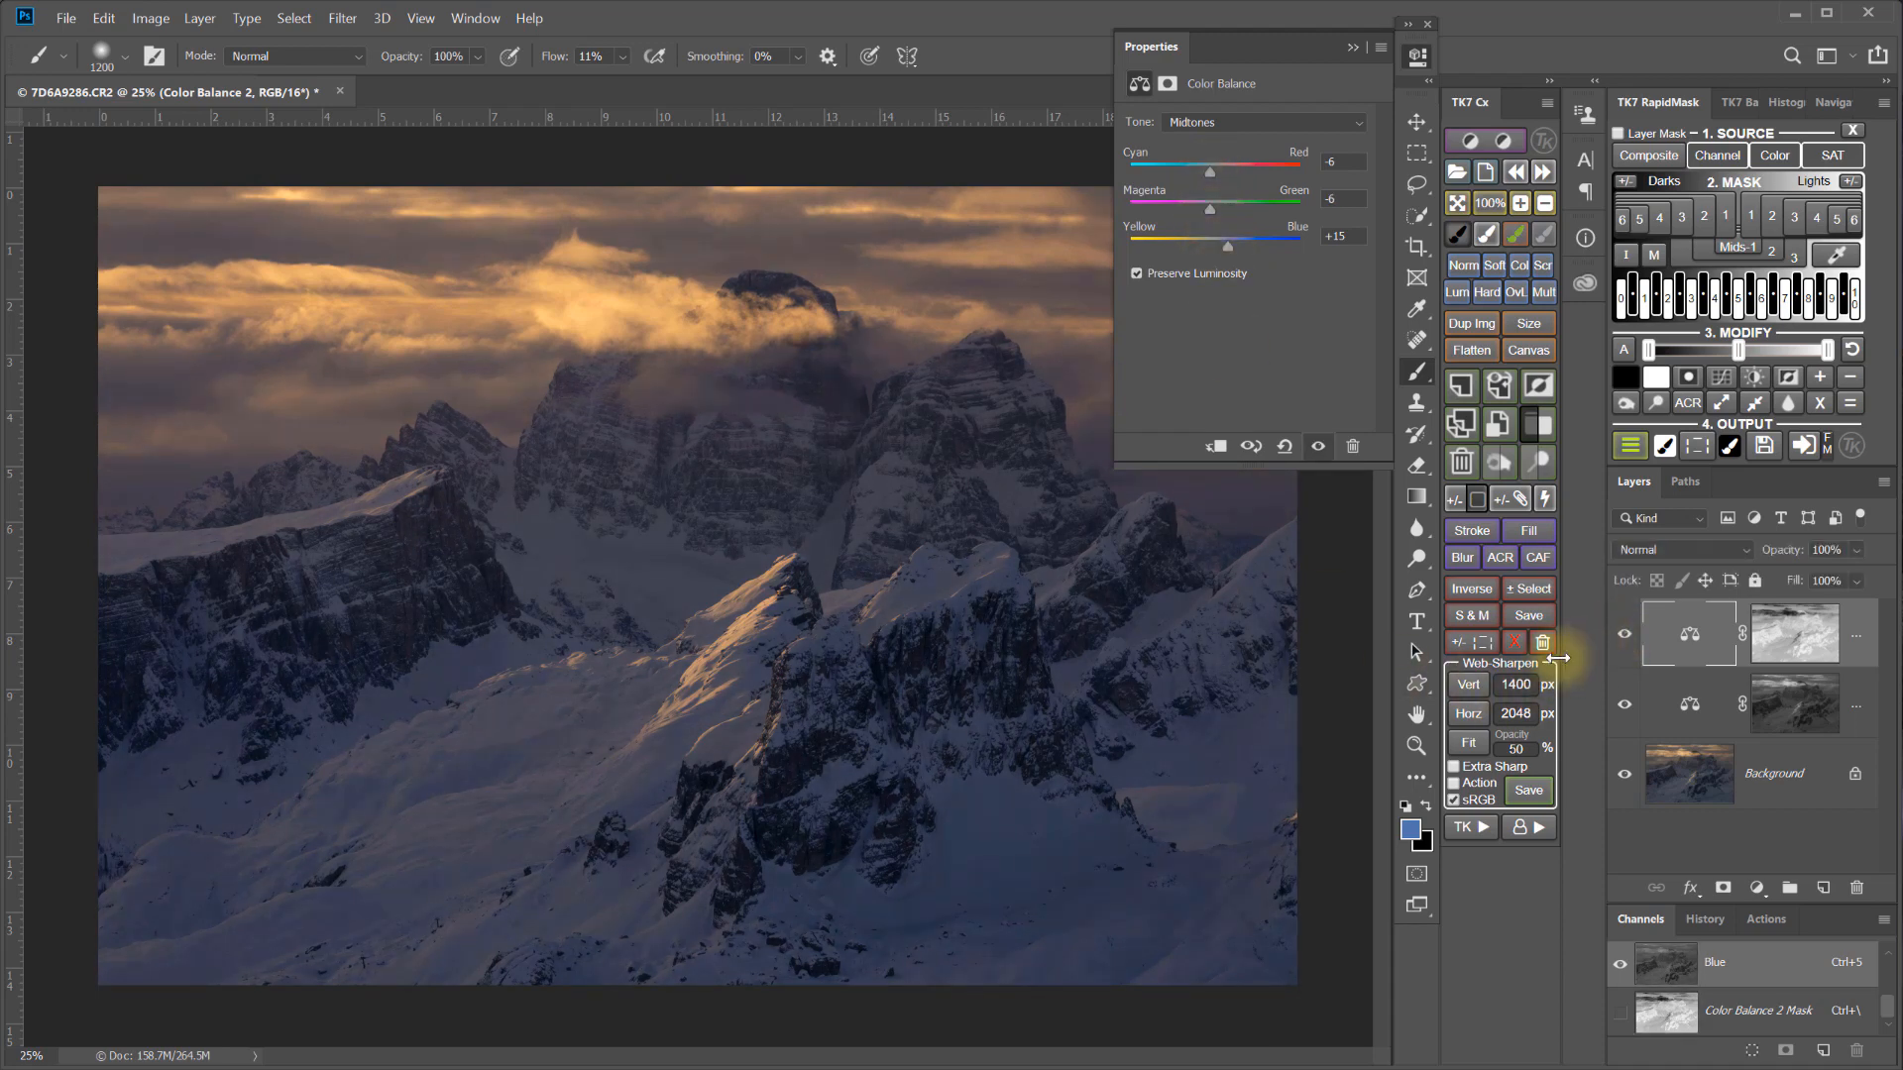
pyautogui.click(1517, 643)
pyautogui.click(1517, 643)
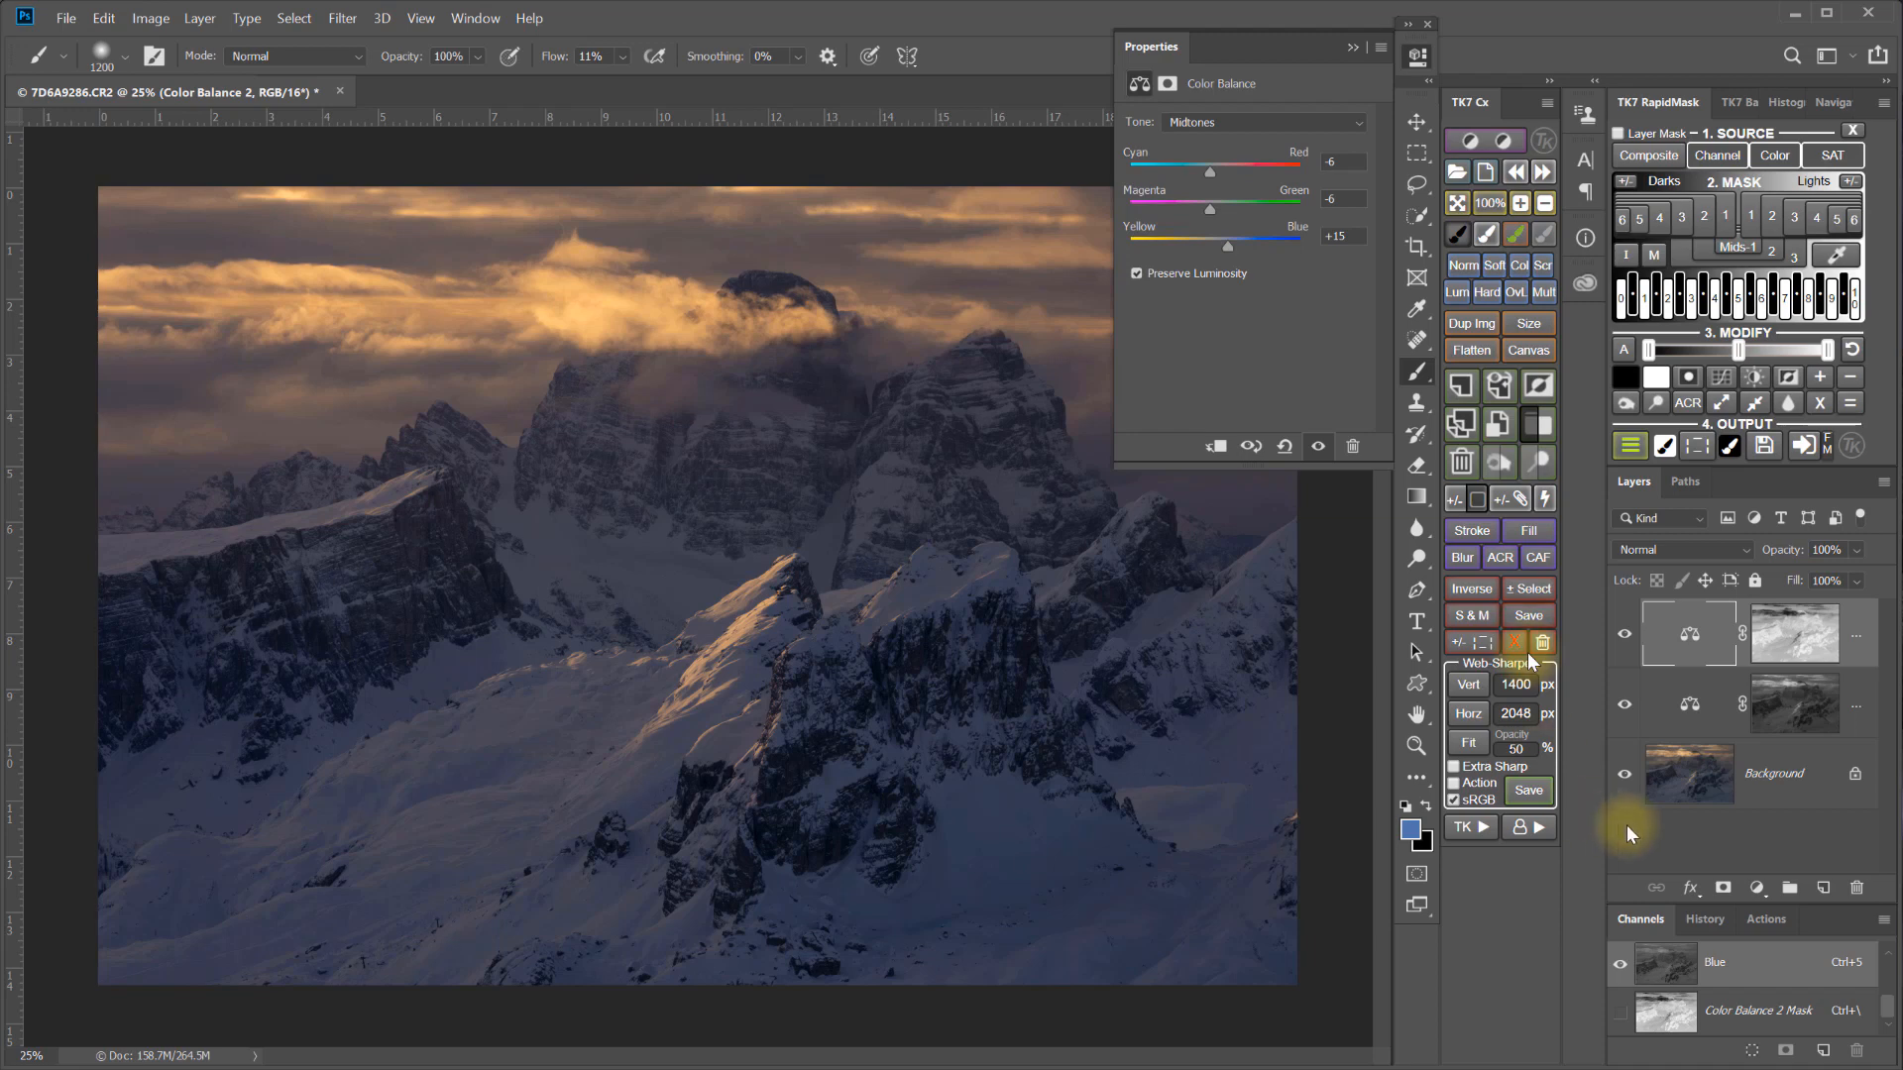
pyautogui.keyDown('alt'); pyautogui.click(1625, 775); pyautogui.keyUp('alt')
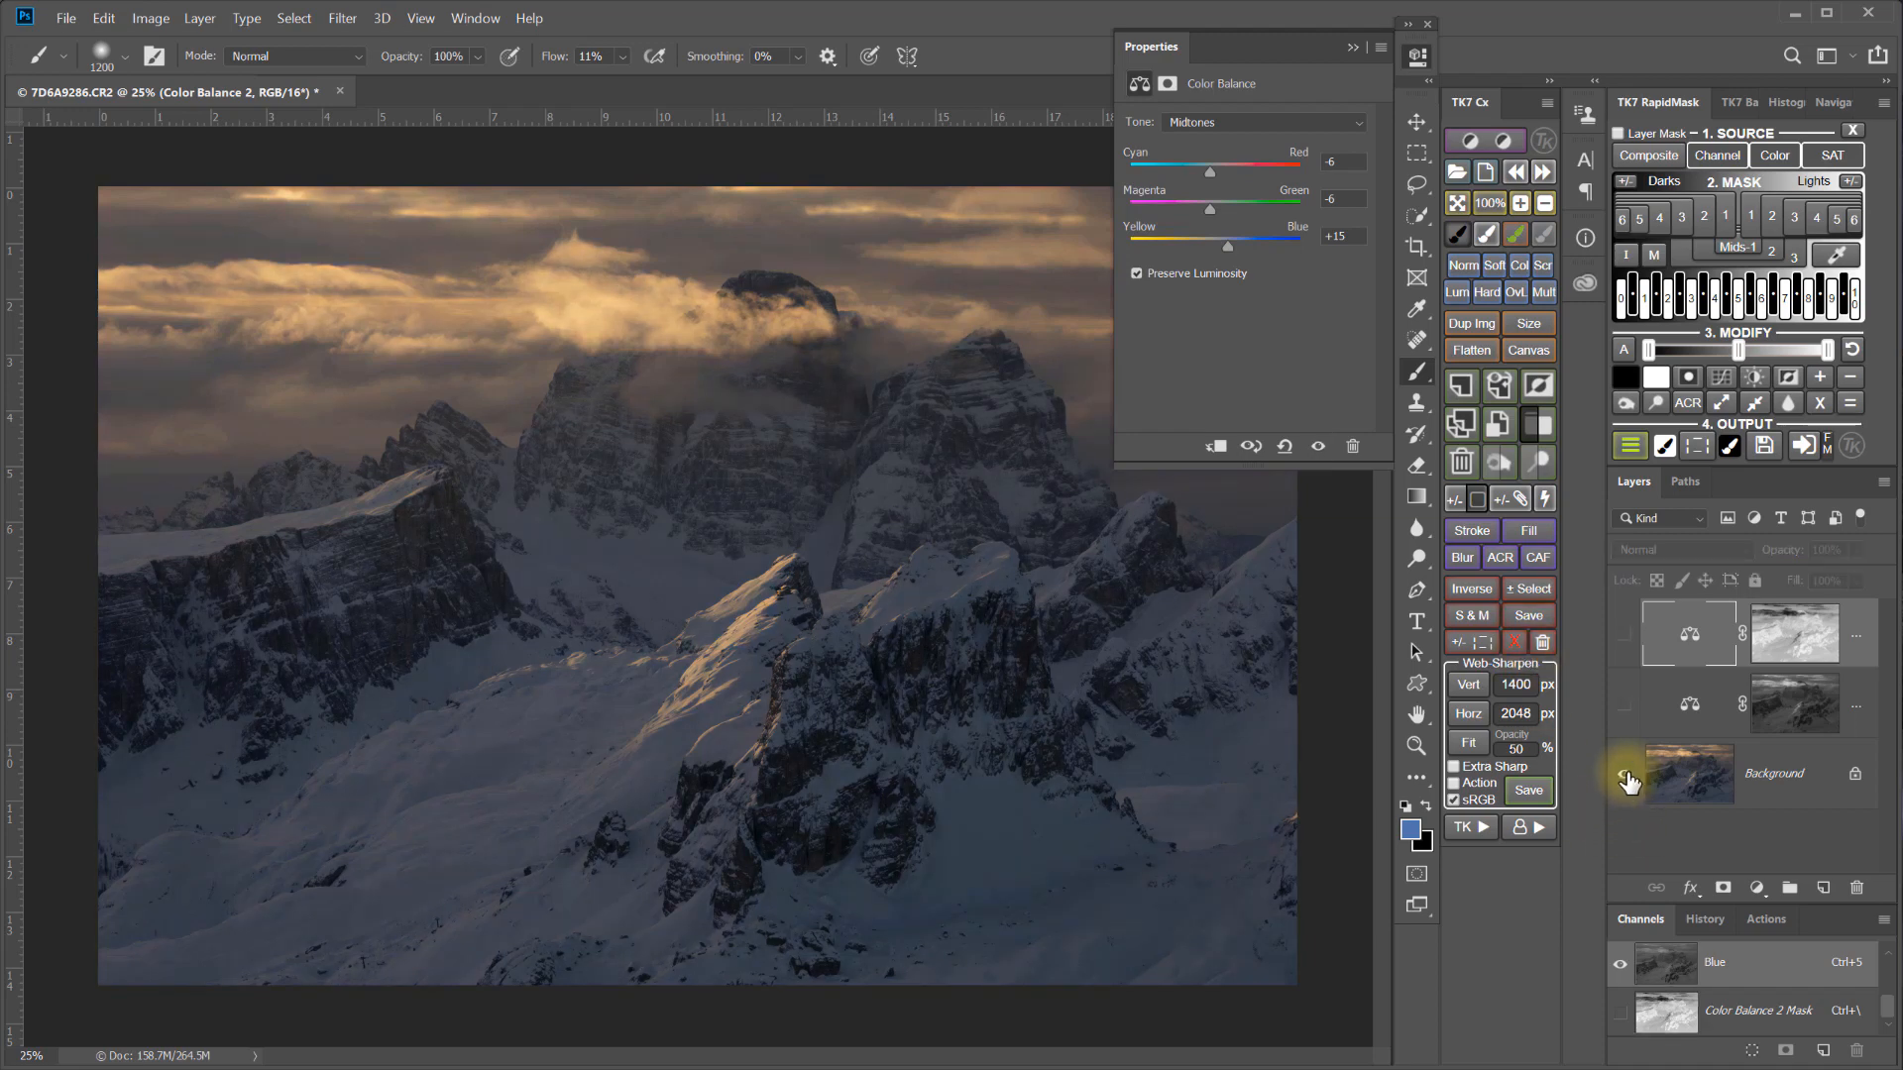
pyautogui.keyDown('alt'); pyautogui.click(1625, 775); pyautogui.keyUp('alt')
pyautogui.keyDown('alt'); pyautogui.click(1625, 775); pyautogui.keyUp('alt')
pyautogui.keyDown('alt'); pyautogui.click(1625, 775); pyautogui.keyUp('alt')
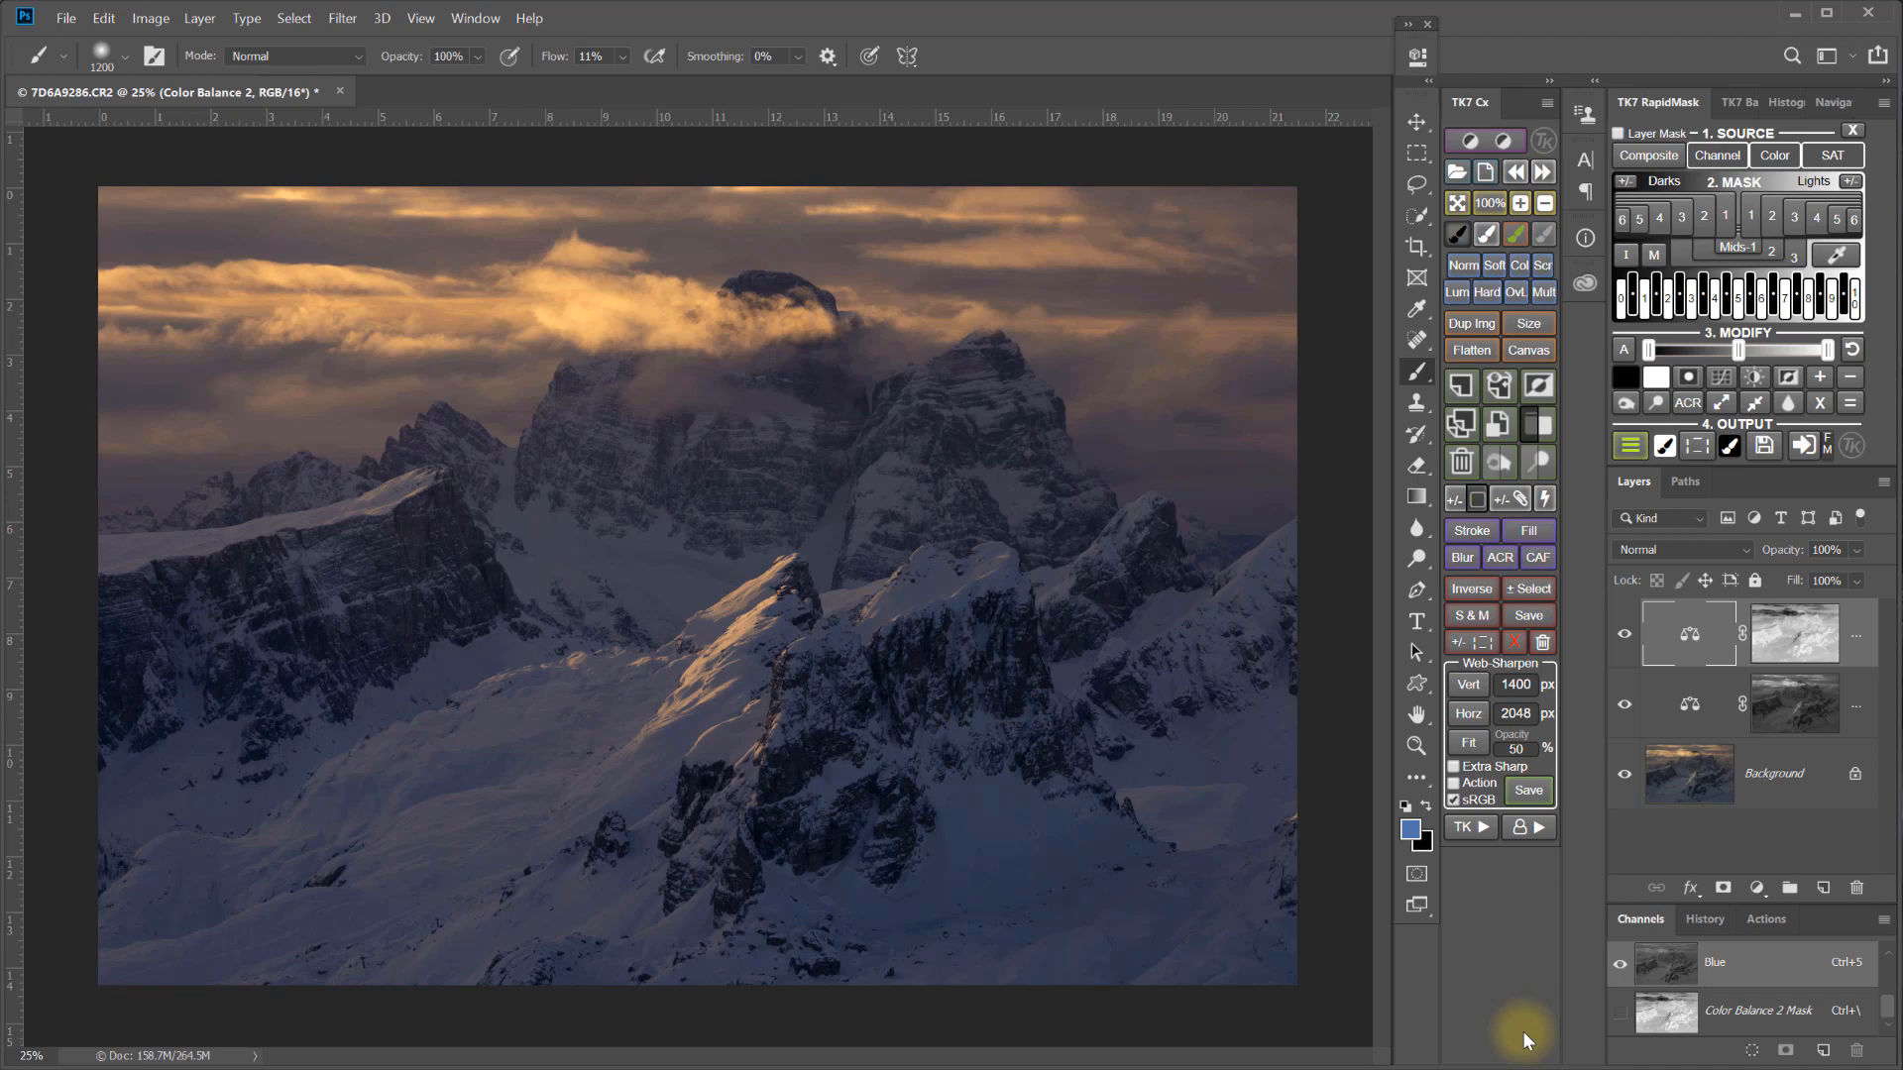
# Lasso most of the image inside its edges, add a Brightness/Contrast layer from the selection, and invert its mask to target the borders.
pyautogui.click(1417, 184)
pyautogui.moveTo(1286, 261)
pyautogui.mouseDown()
pyautogui.moveTo(313, 226)
pyautogui.moveTo(157, 295)
pyautogui.moveTo(131, 818)
pyautogui.moveTo(323, 920)
pyautogui.moveTo(567, 947)
pyautogui.moveTo(941, 944)
pyautogui.moveTo(1095, 902)
pyautogui.moveTo(1204, 751)
pyautogui.moveTo(1245, 264)
pyautogui.mouseUp()
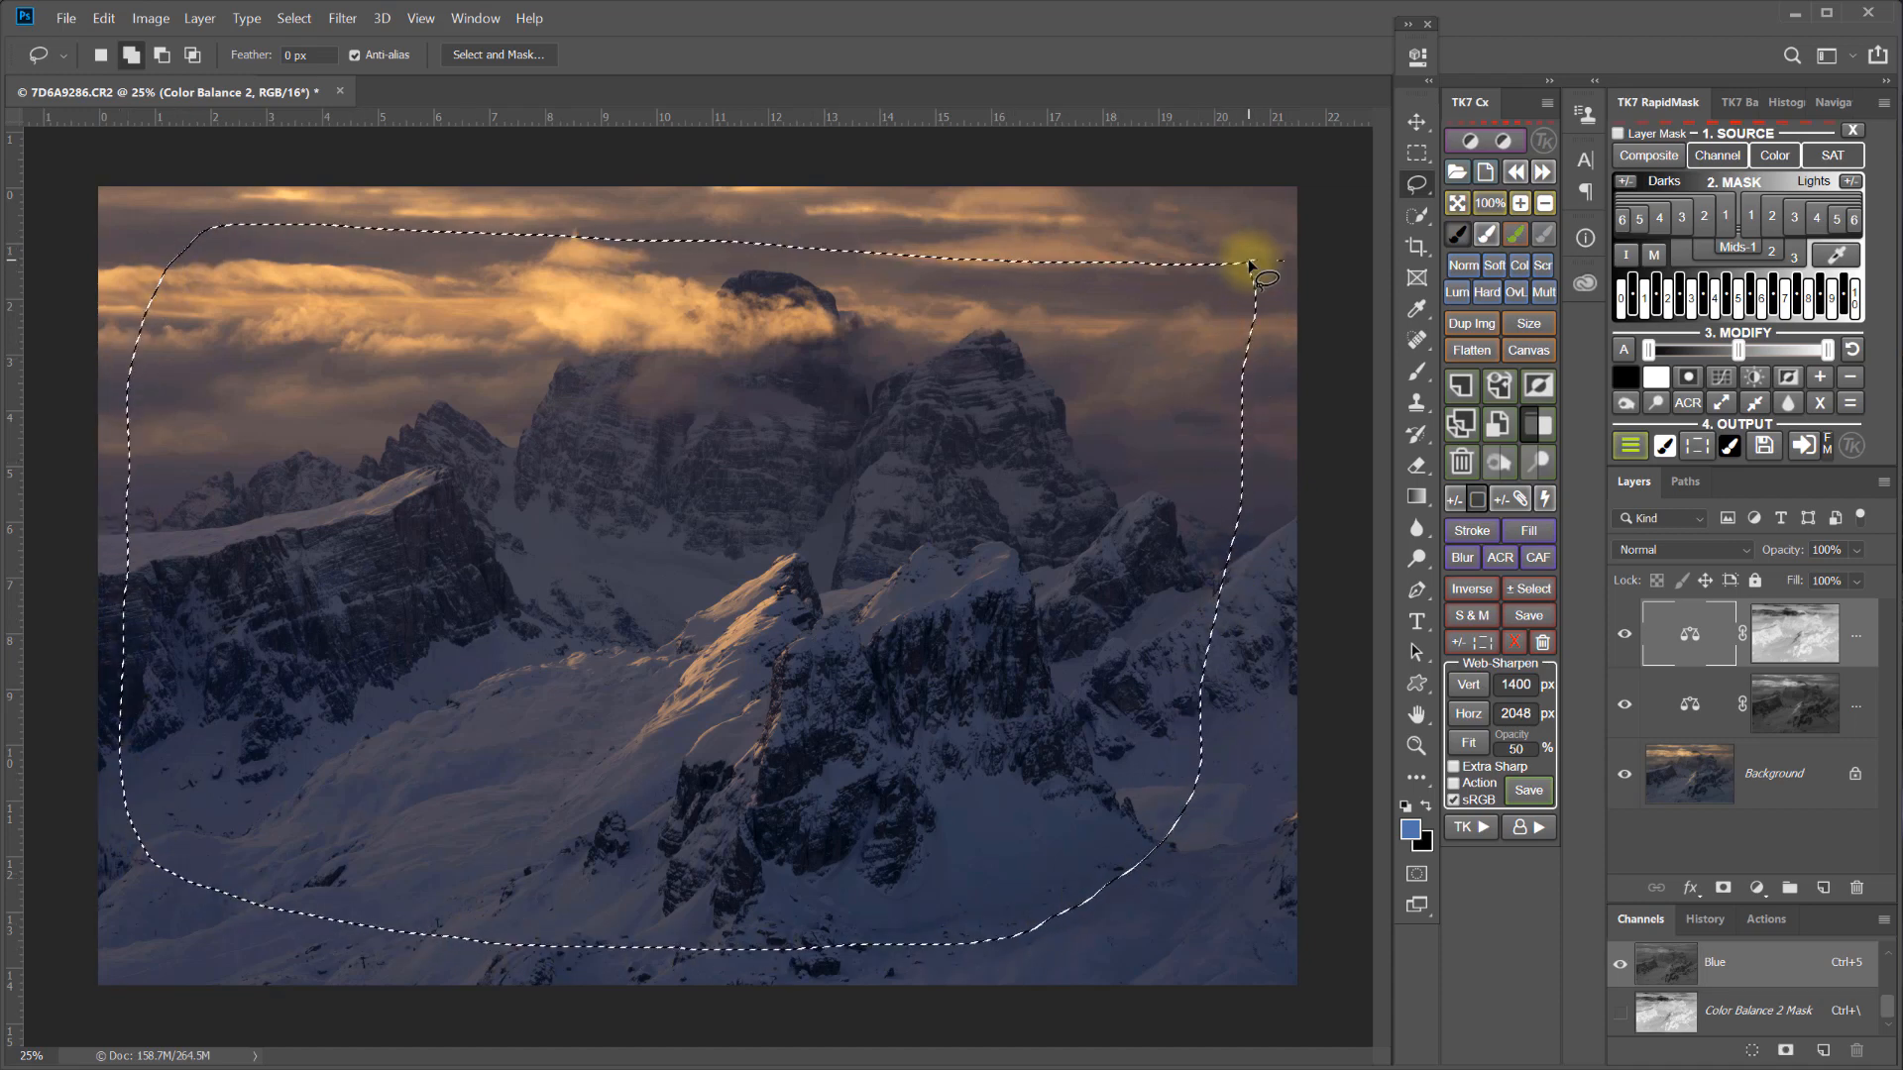
pyautogui.click(1755, 889)
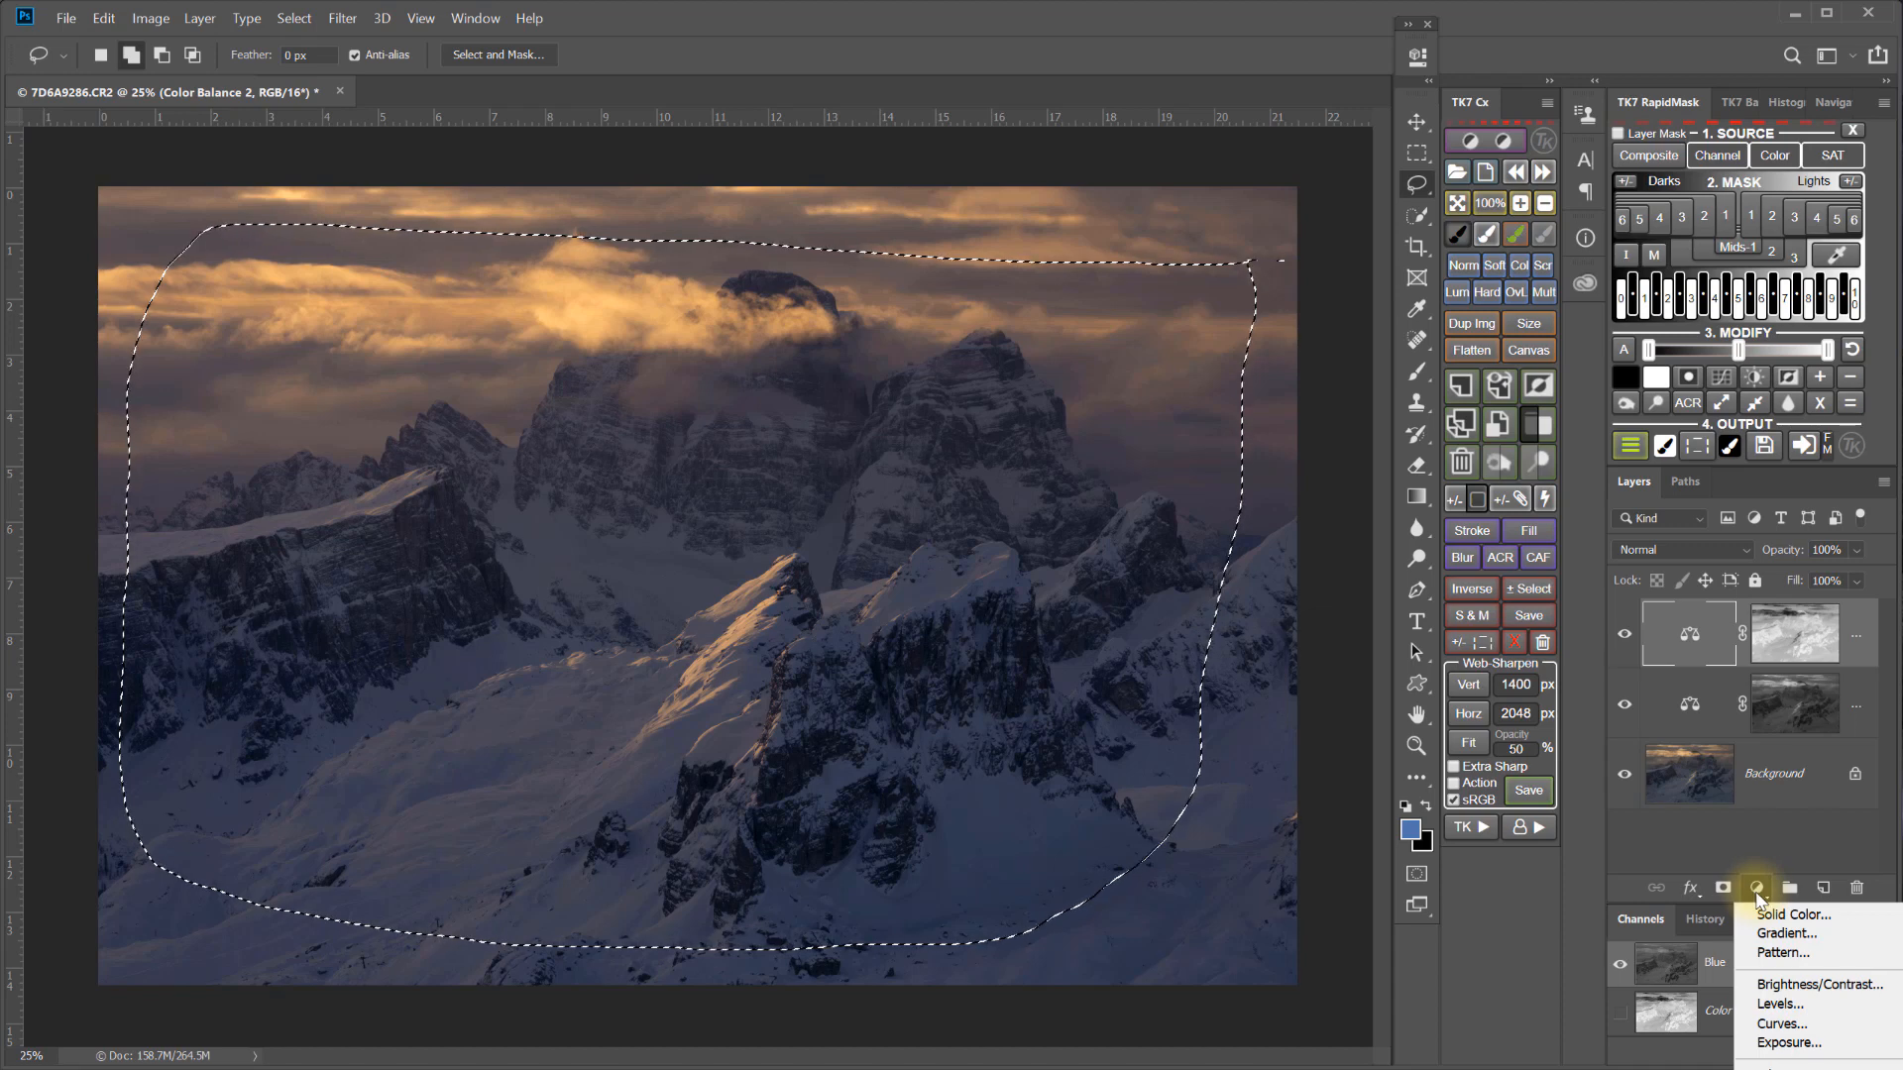
pyautogui.click(1759, 986)
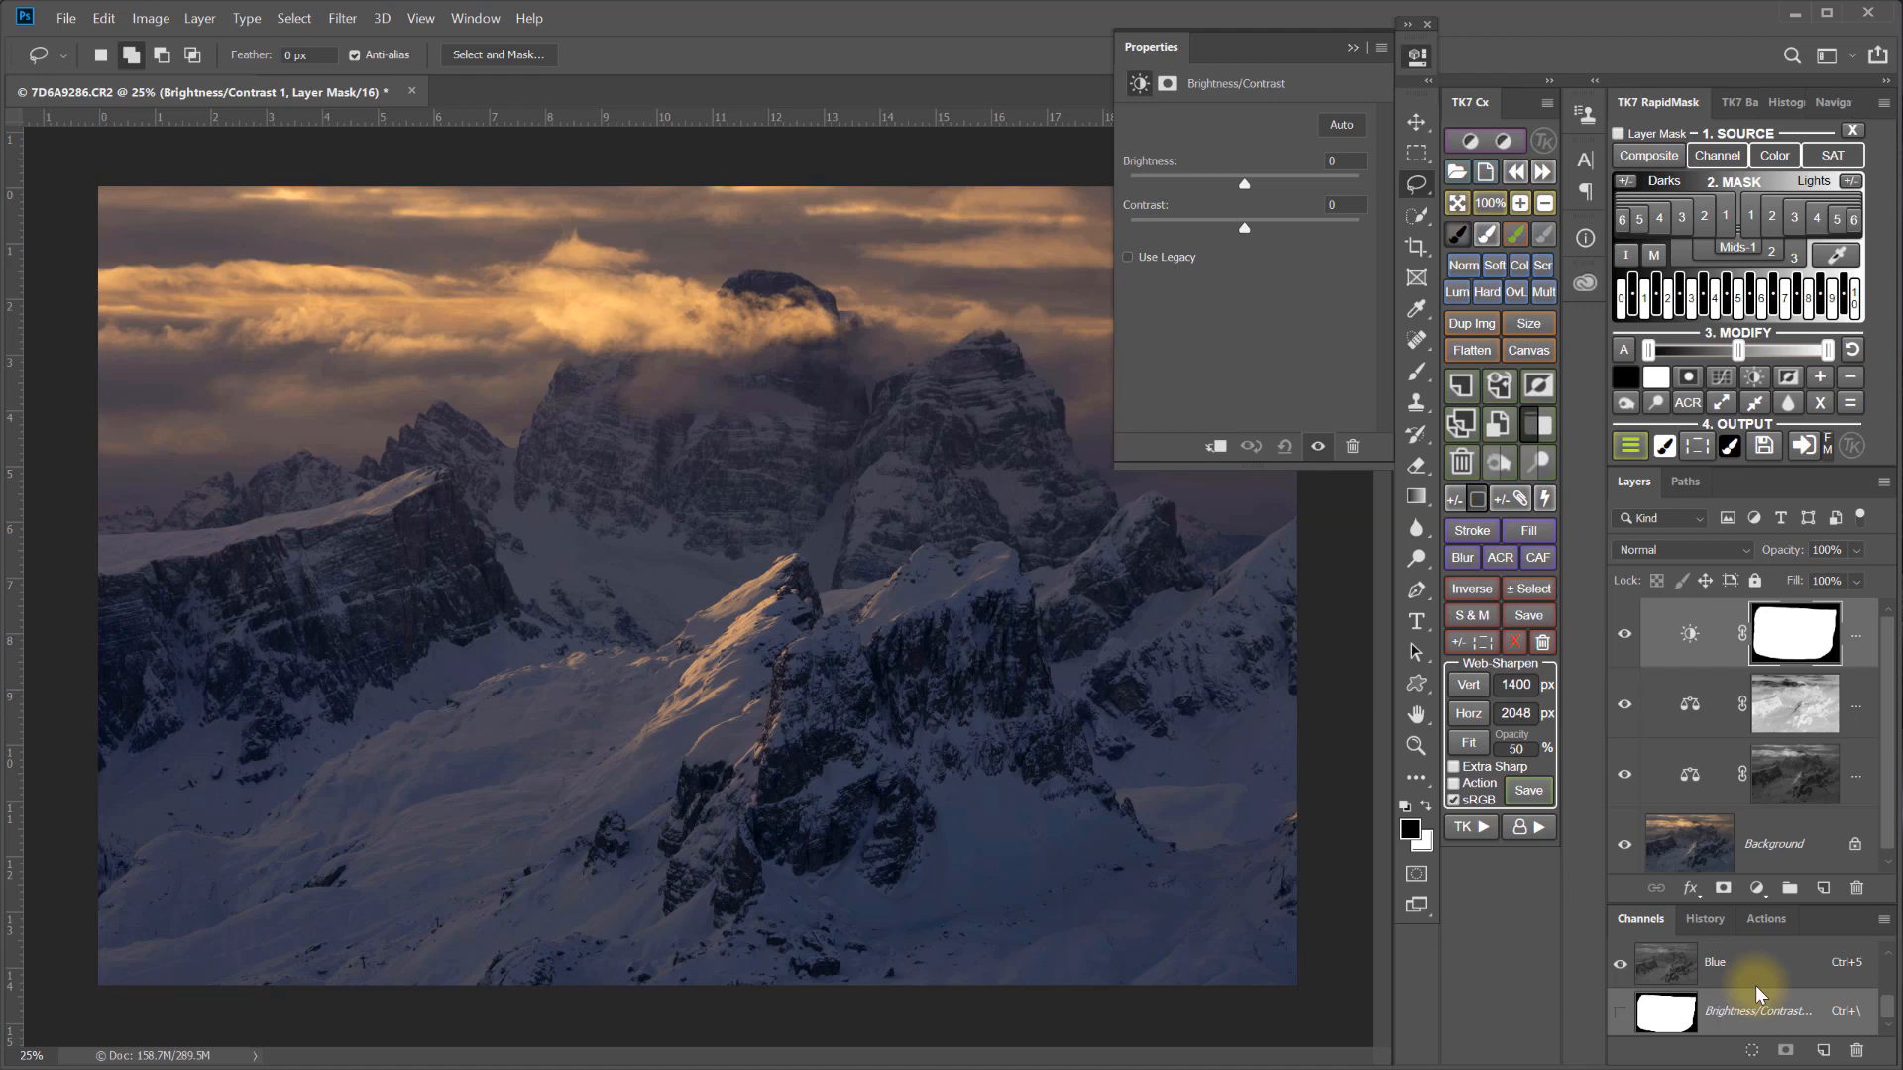
pyautogui.hotkey('ctrl', 'i')
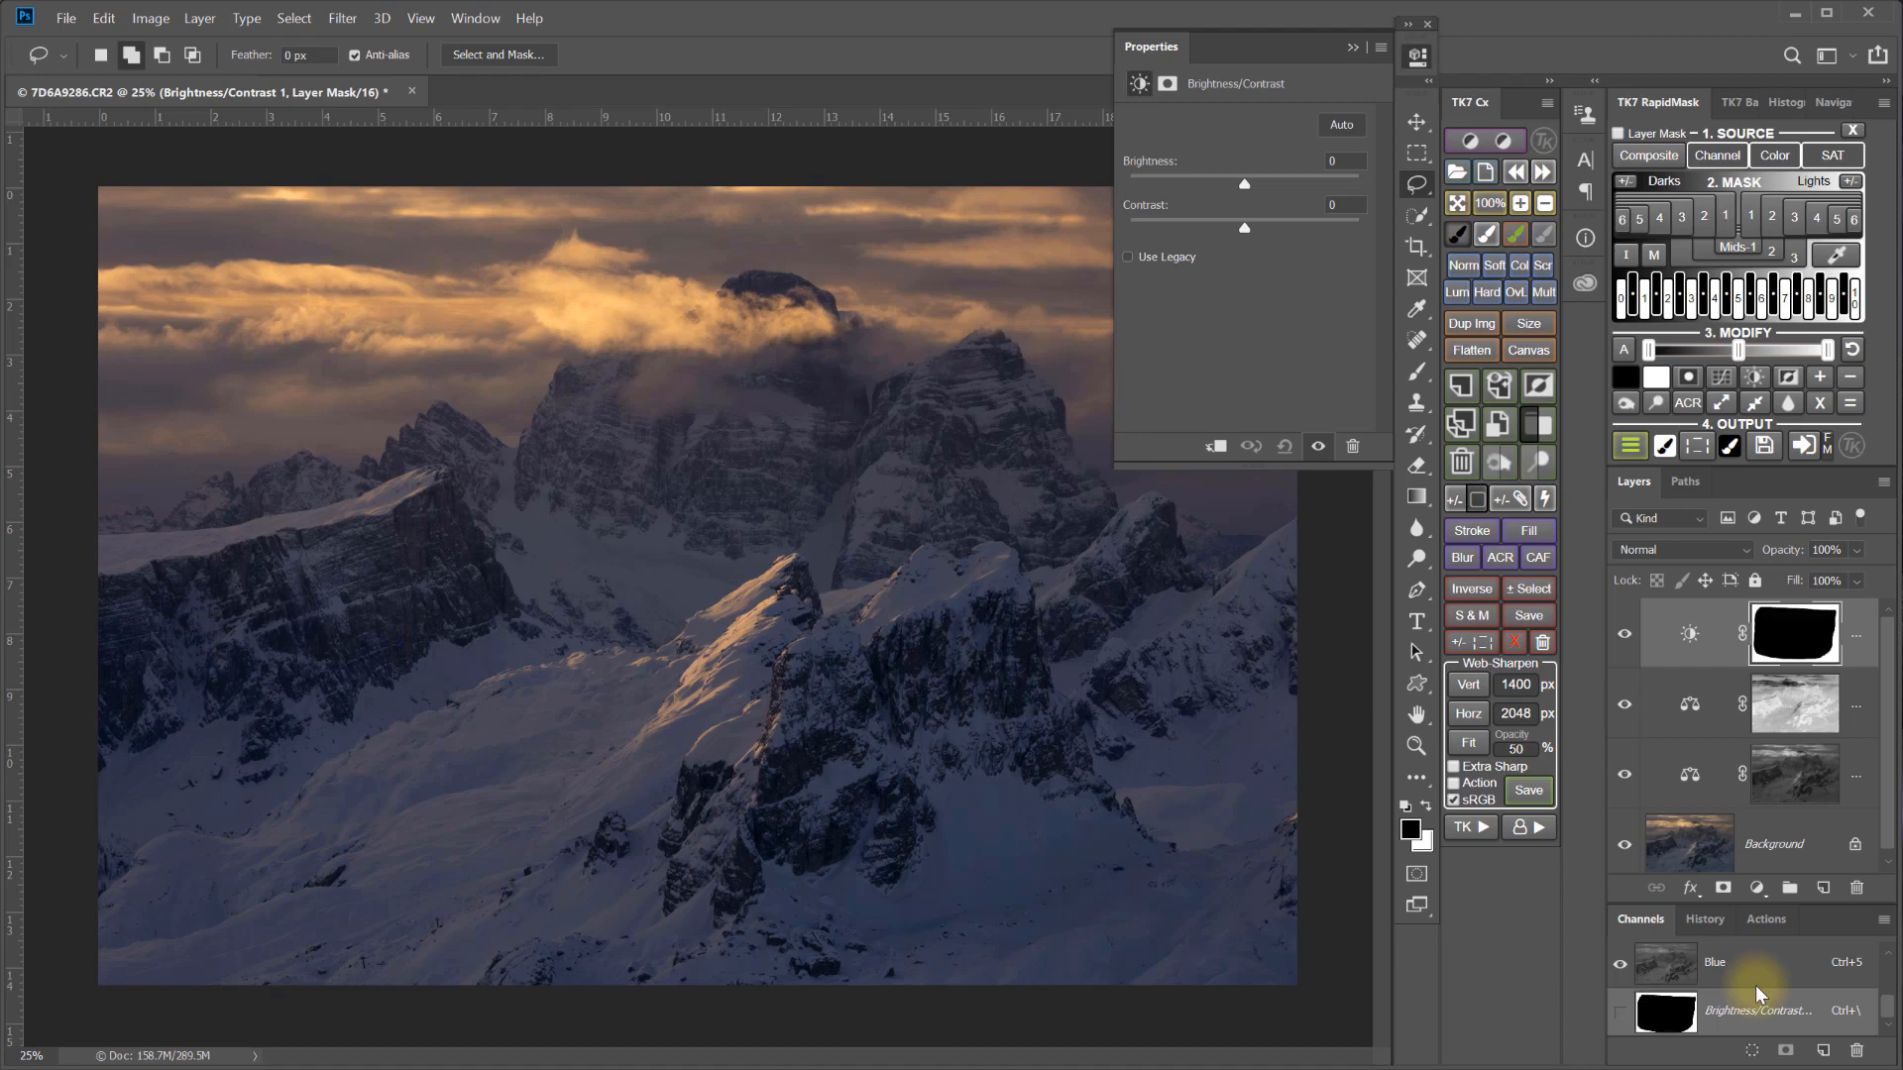
# Set the border layer's blend mode to Multiply and soften its mask with a 447.3 pixel Gaussian Blur.
pyautogui.click(1669, 549)
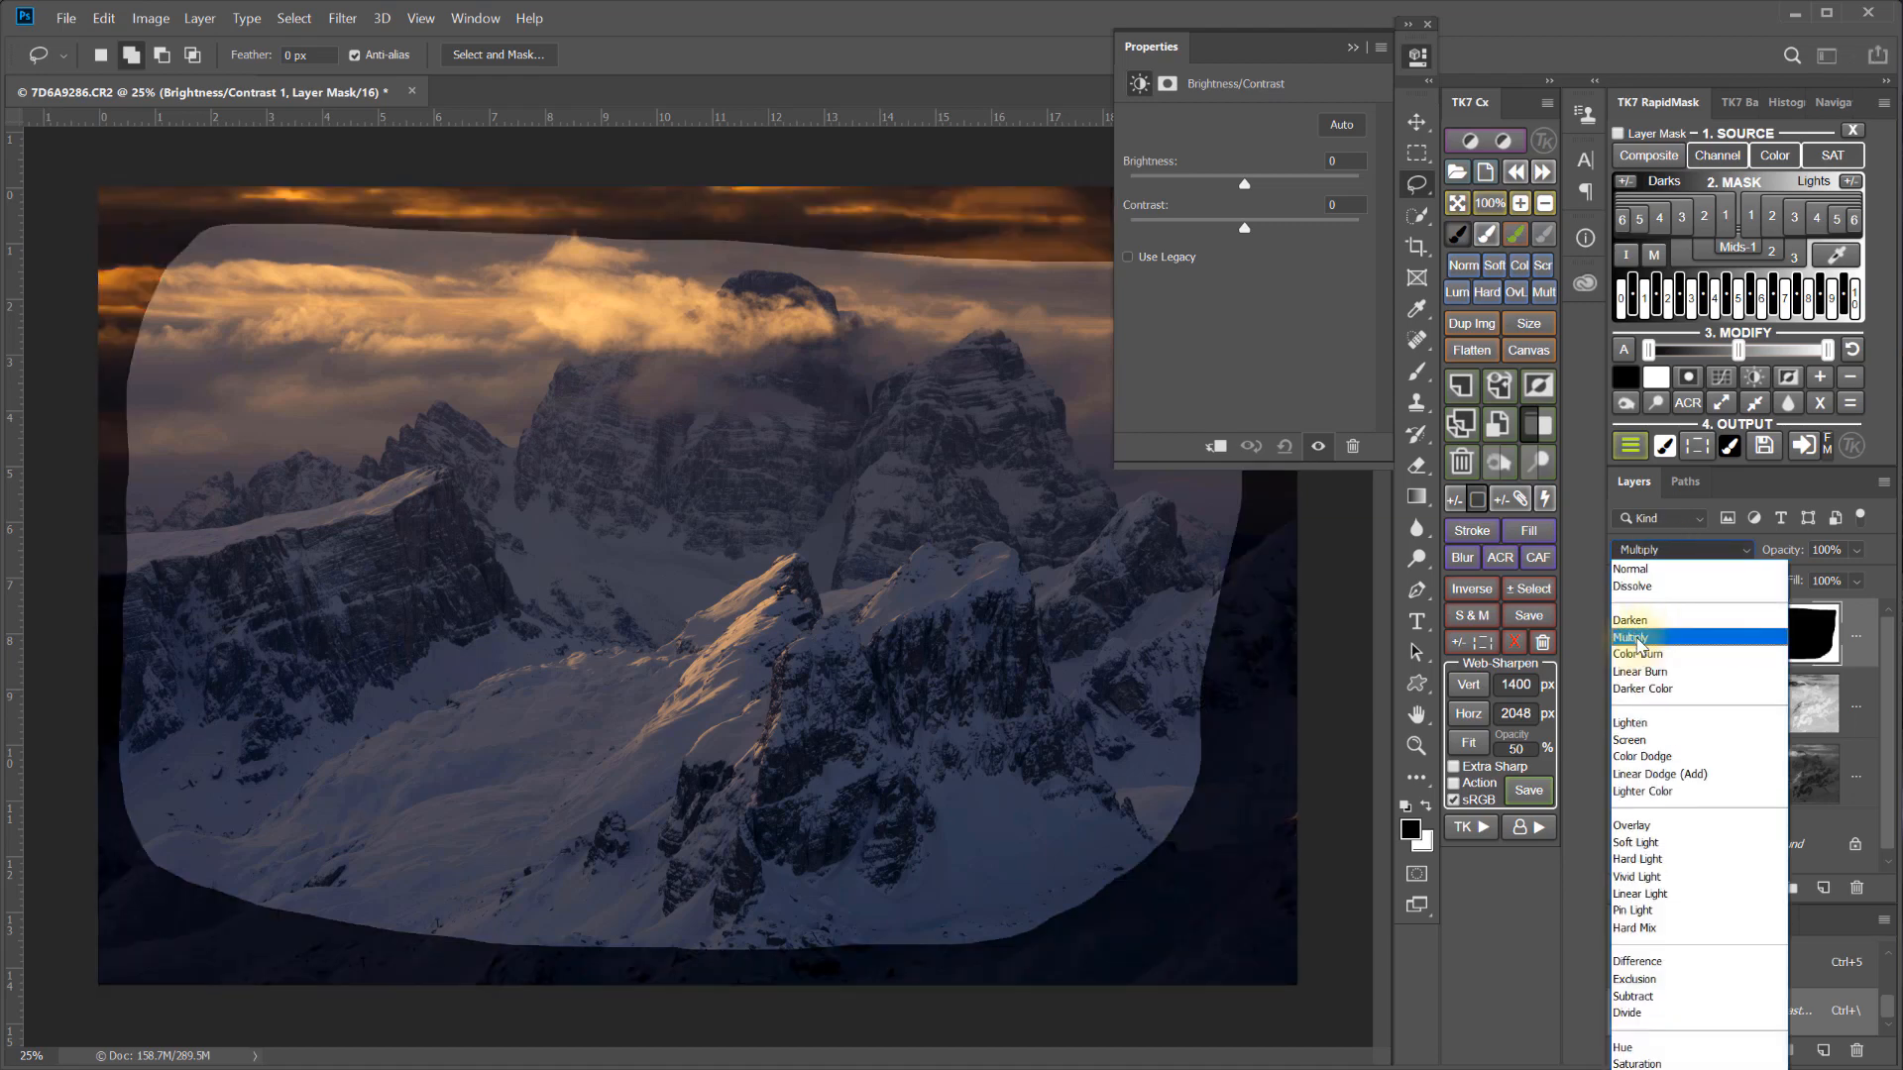
pyautogui.click(1637, 639)
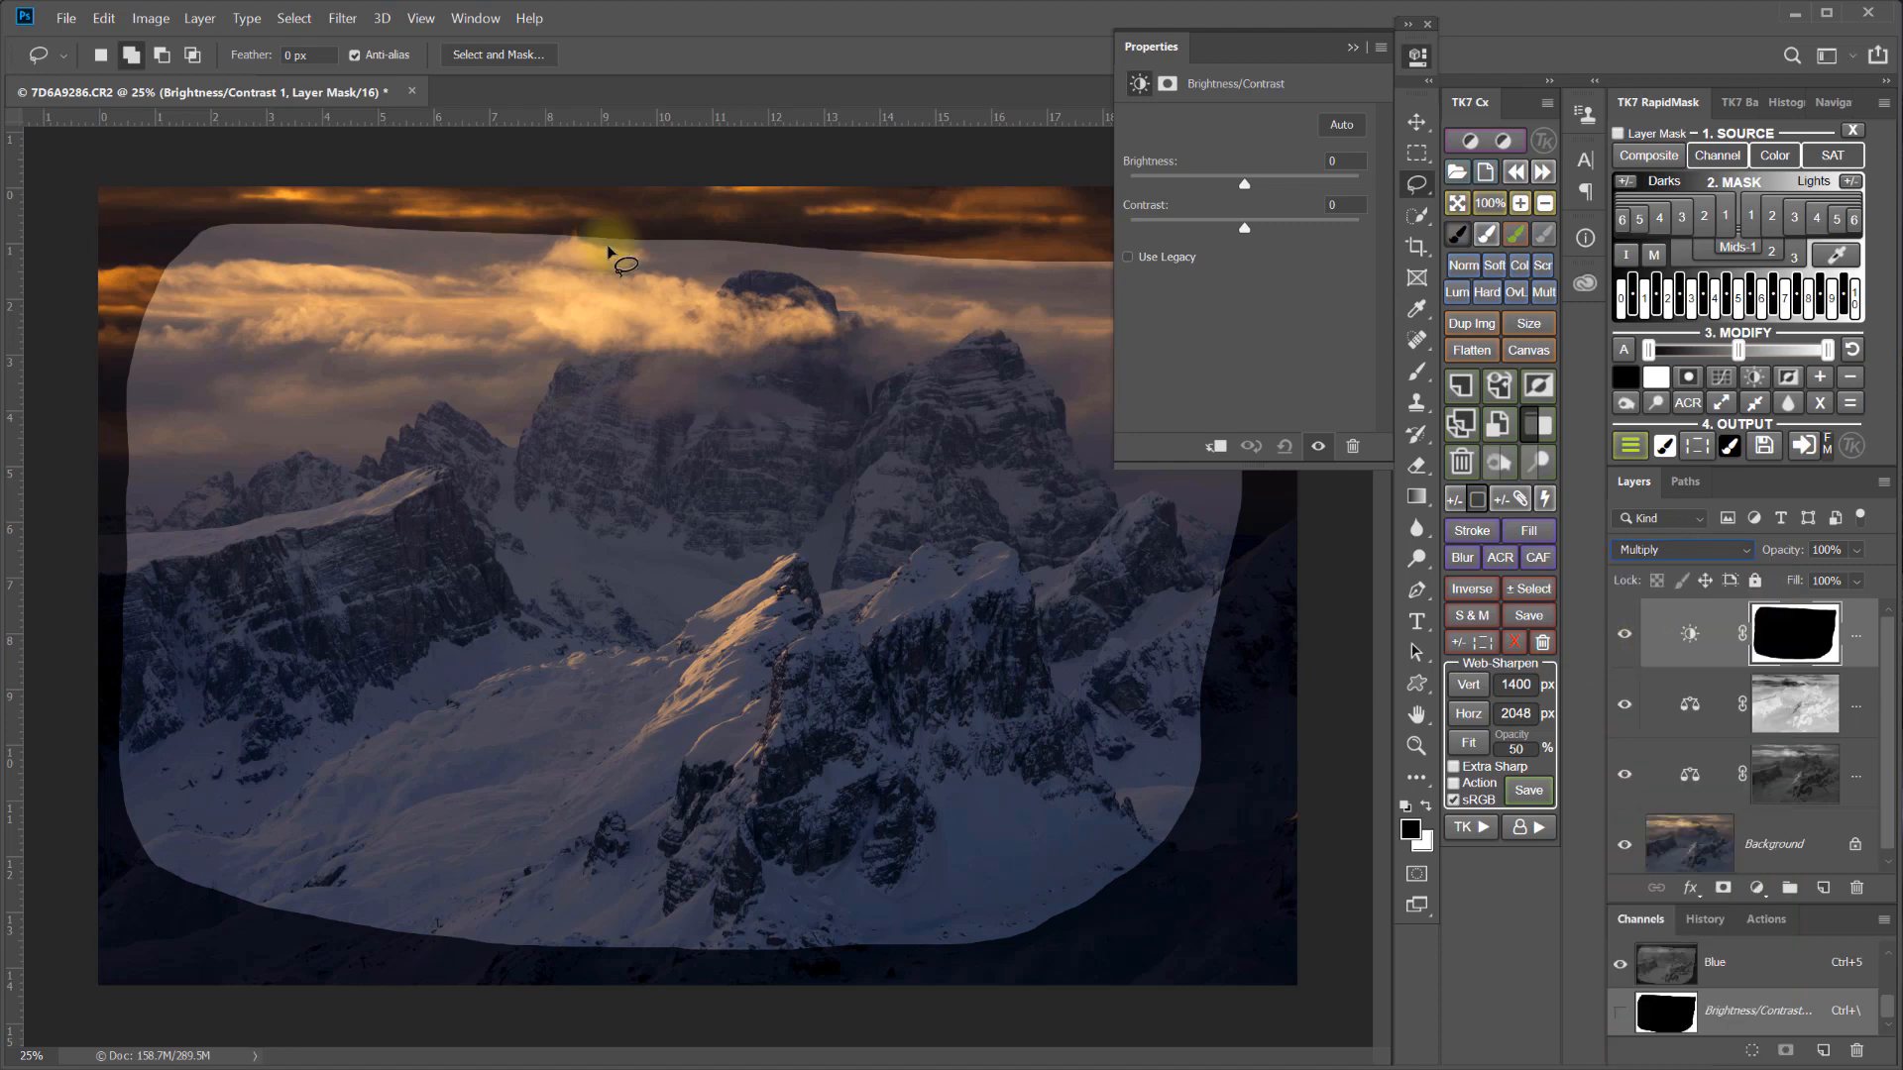
pyautogui.click(352, 24)
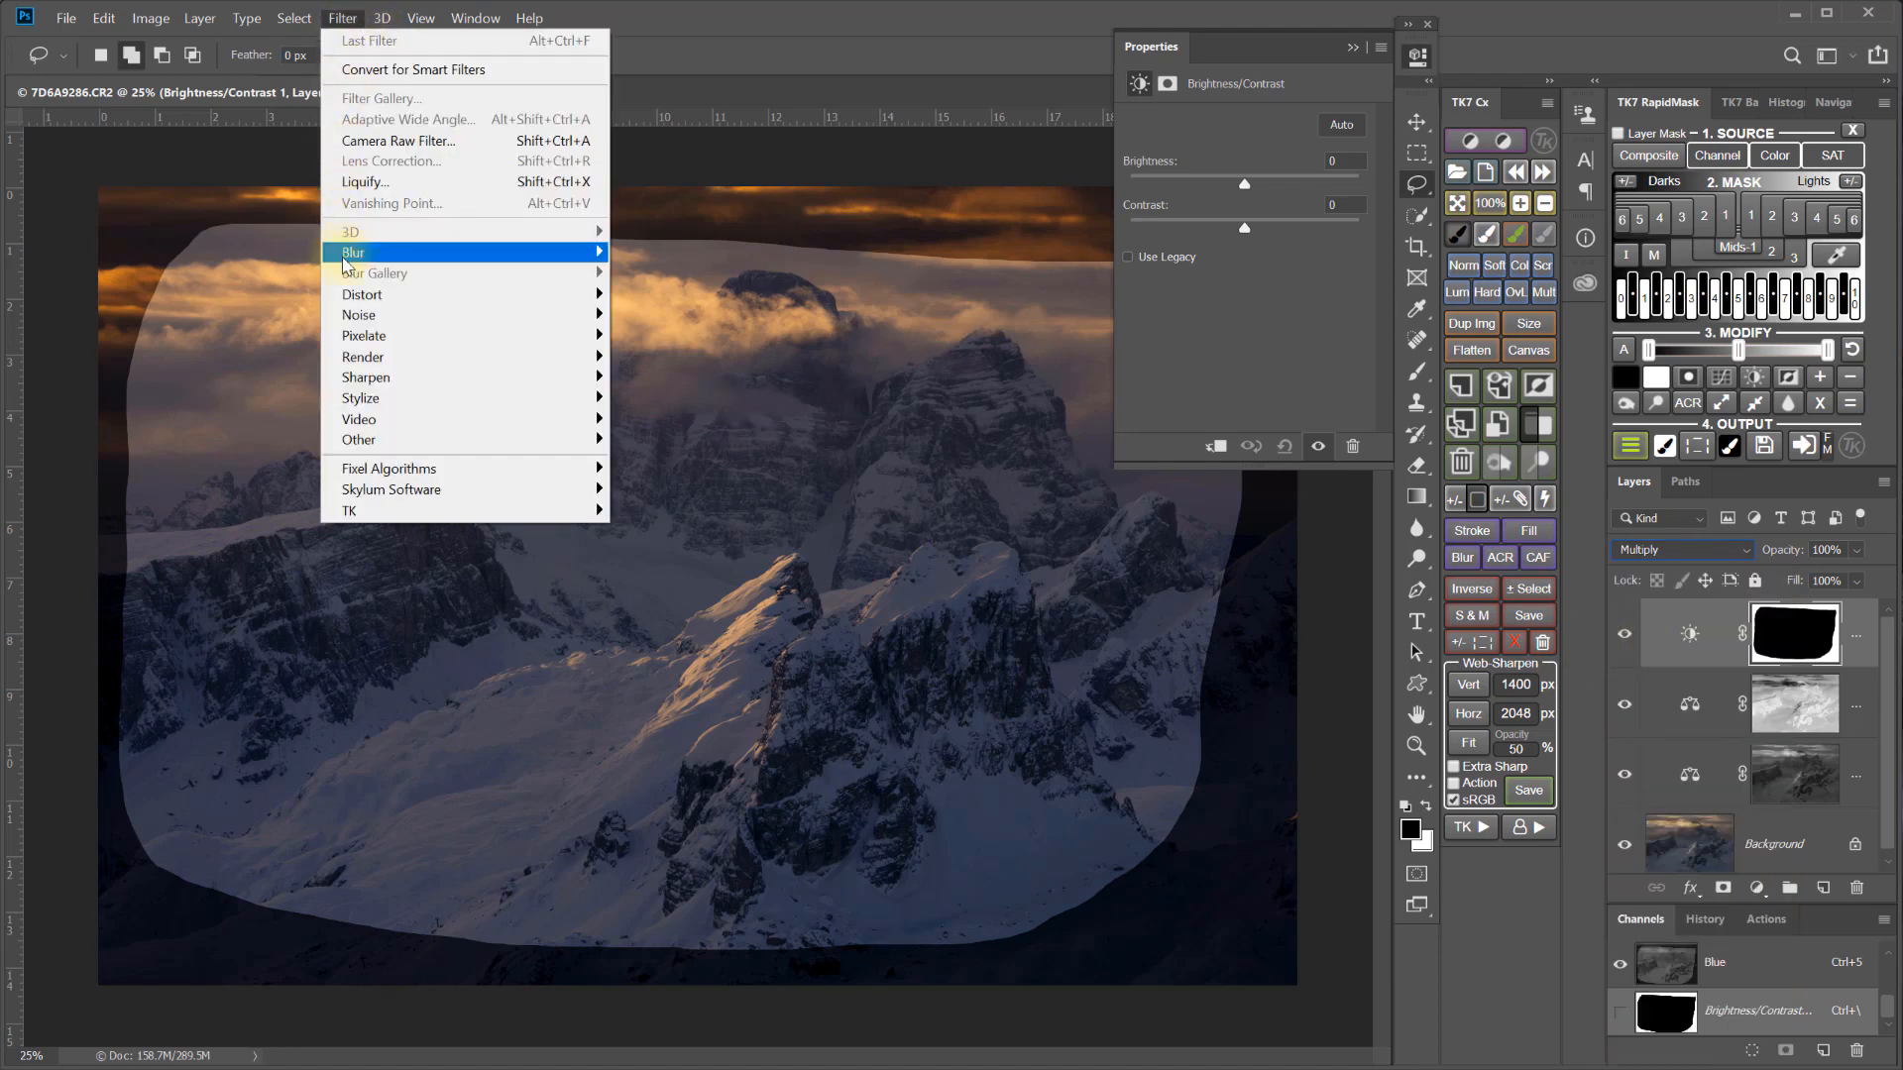
pyautogui.moveTo(555, 251)
pyautogui.click(686, 333)
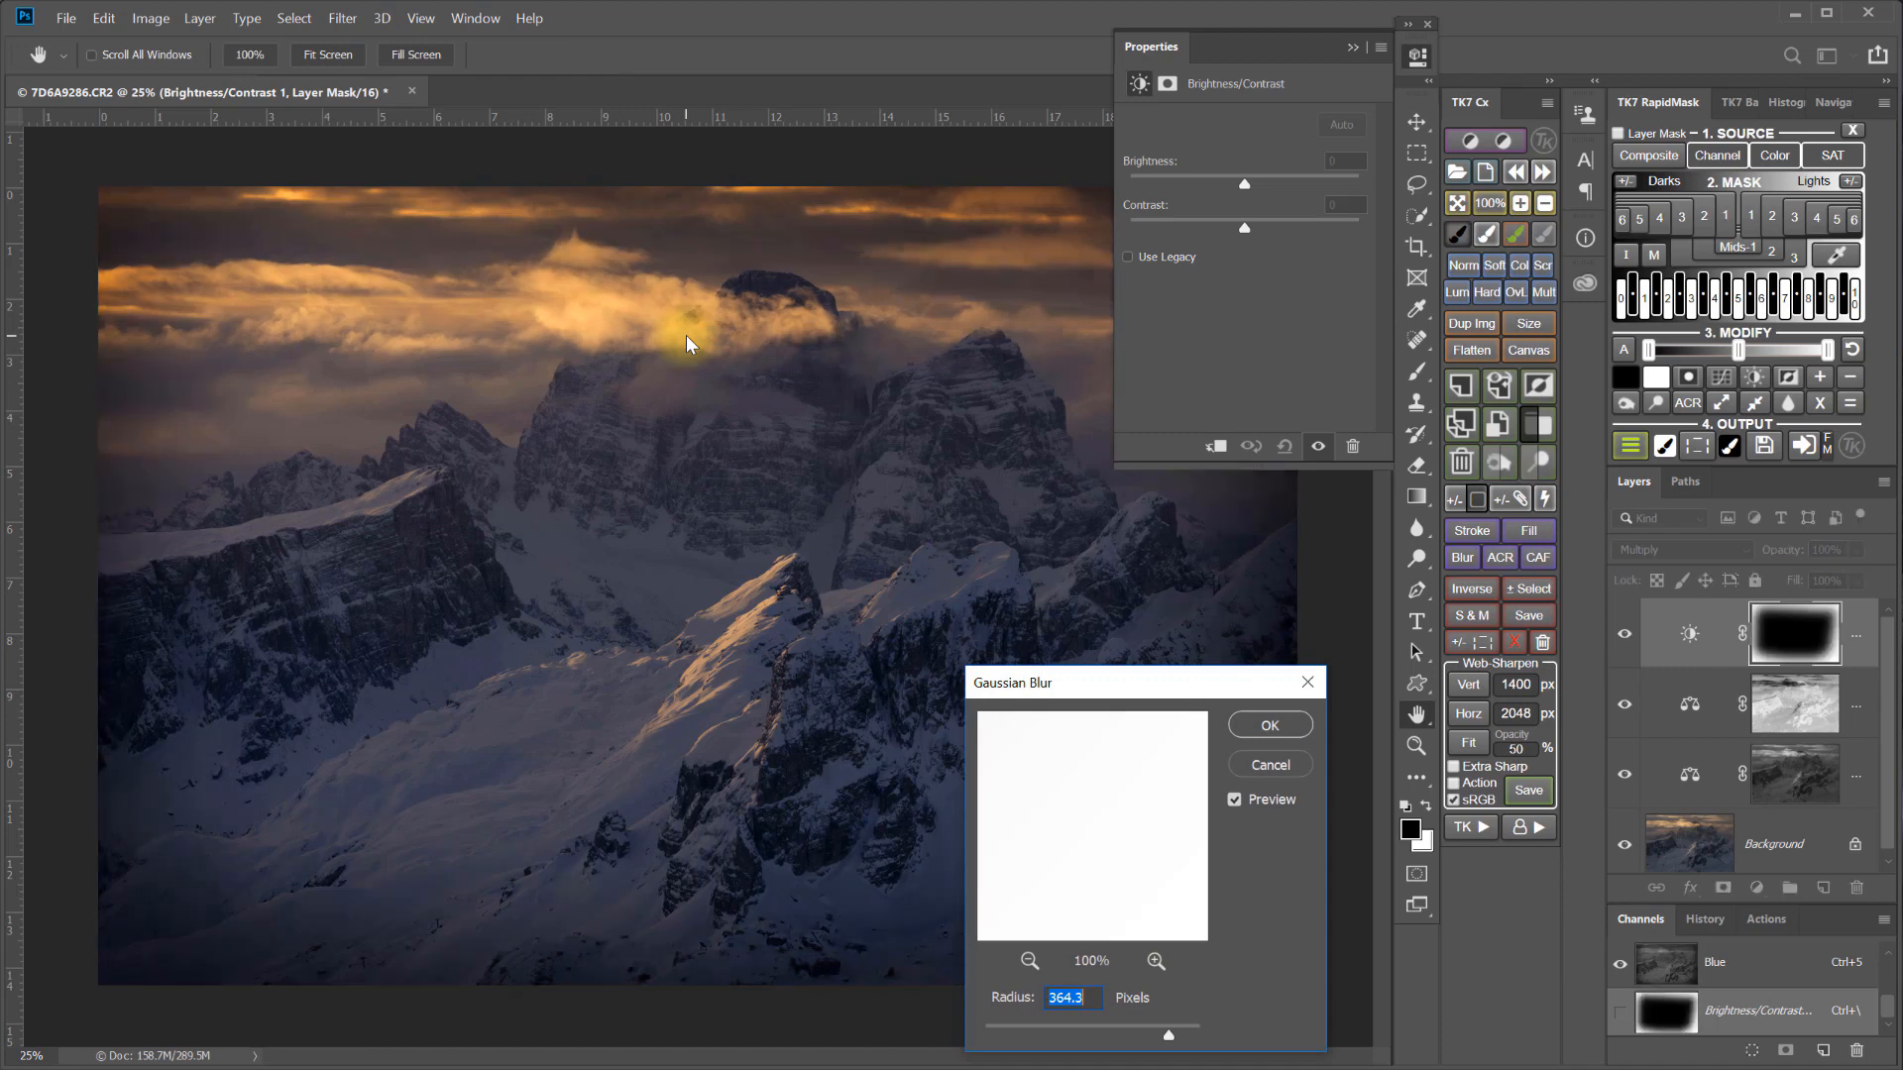
pyautogui.moveTo(1173, 1036); pyautogui.dragTo(1170, 1037)
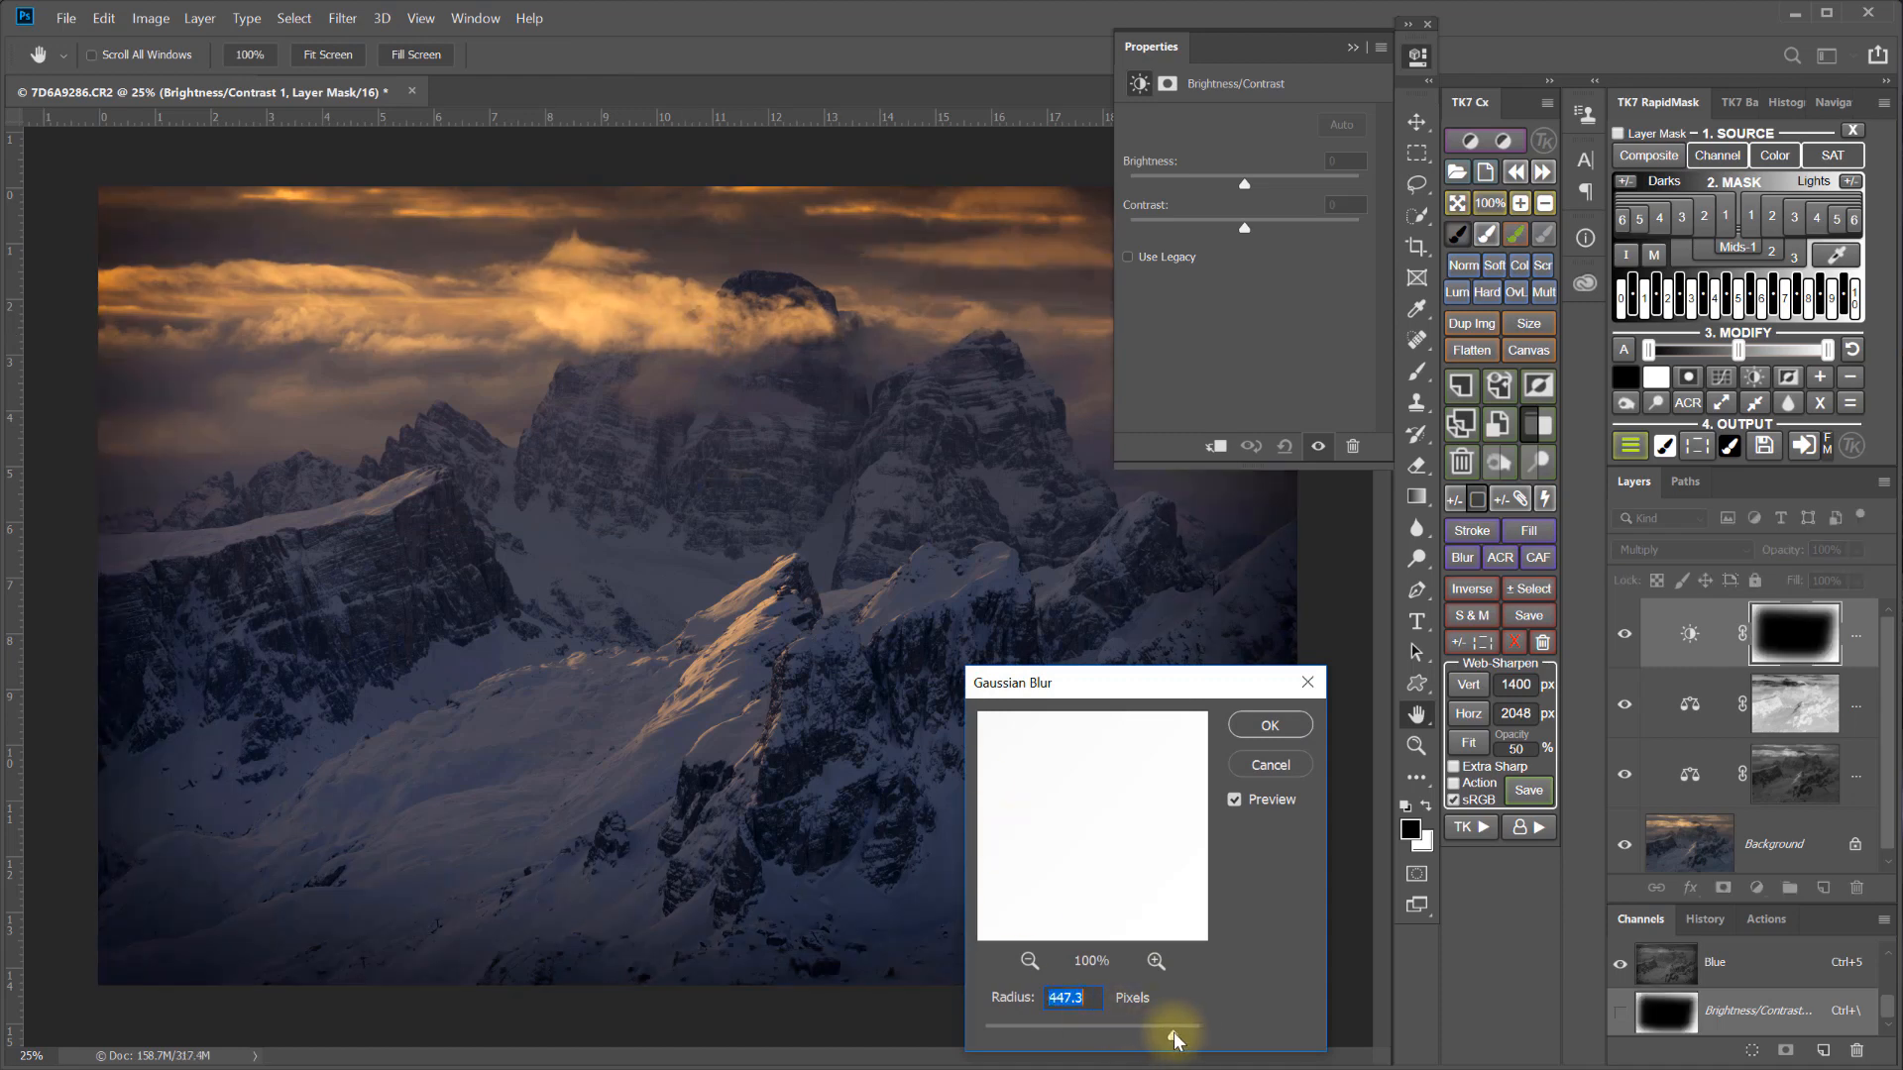
pyautogui.click(1265, 728)
# Reduce the vignette layer's opacity to 55% and set its Brightness to 16 and Contrast to 41.
pyautogui.click(1856, 550)
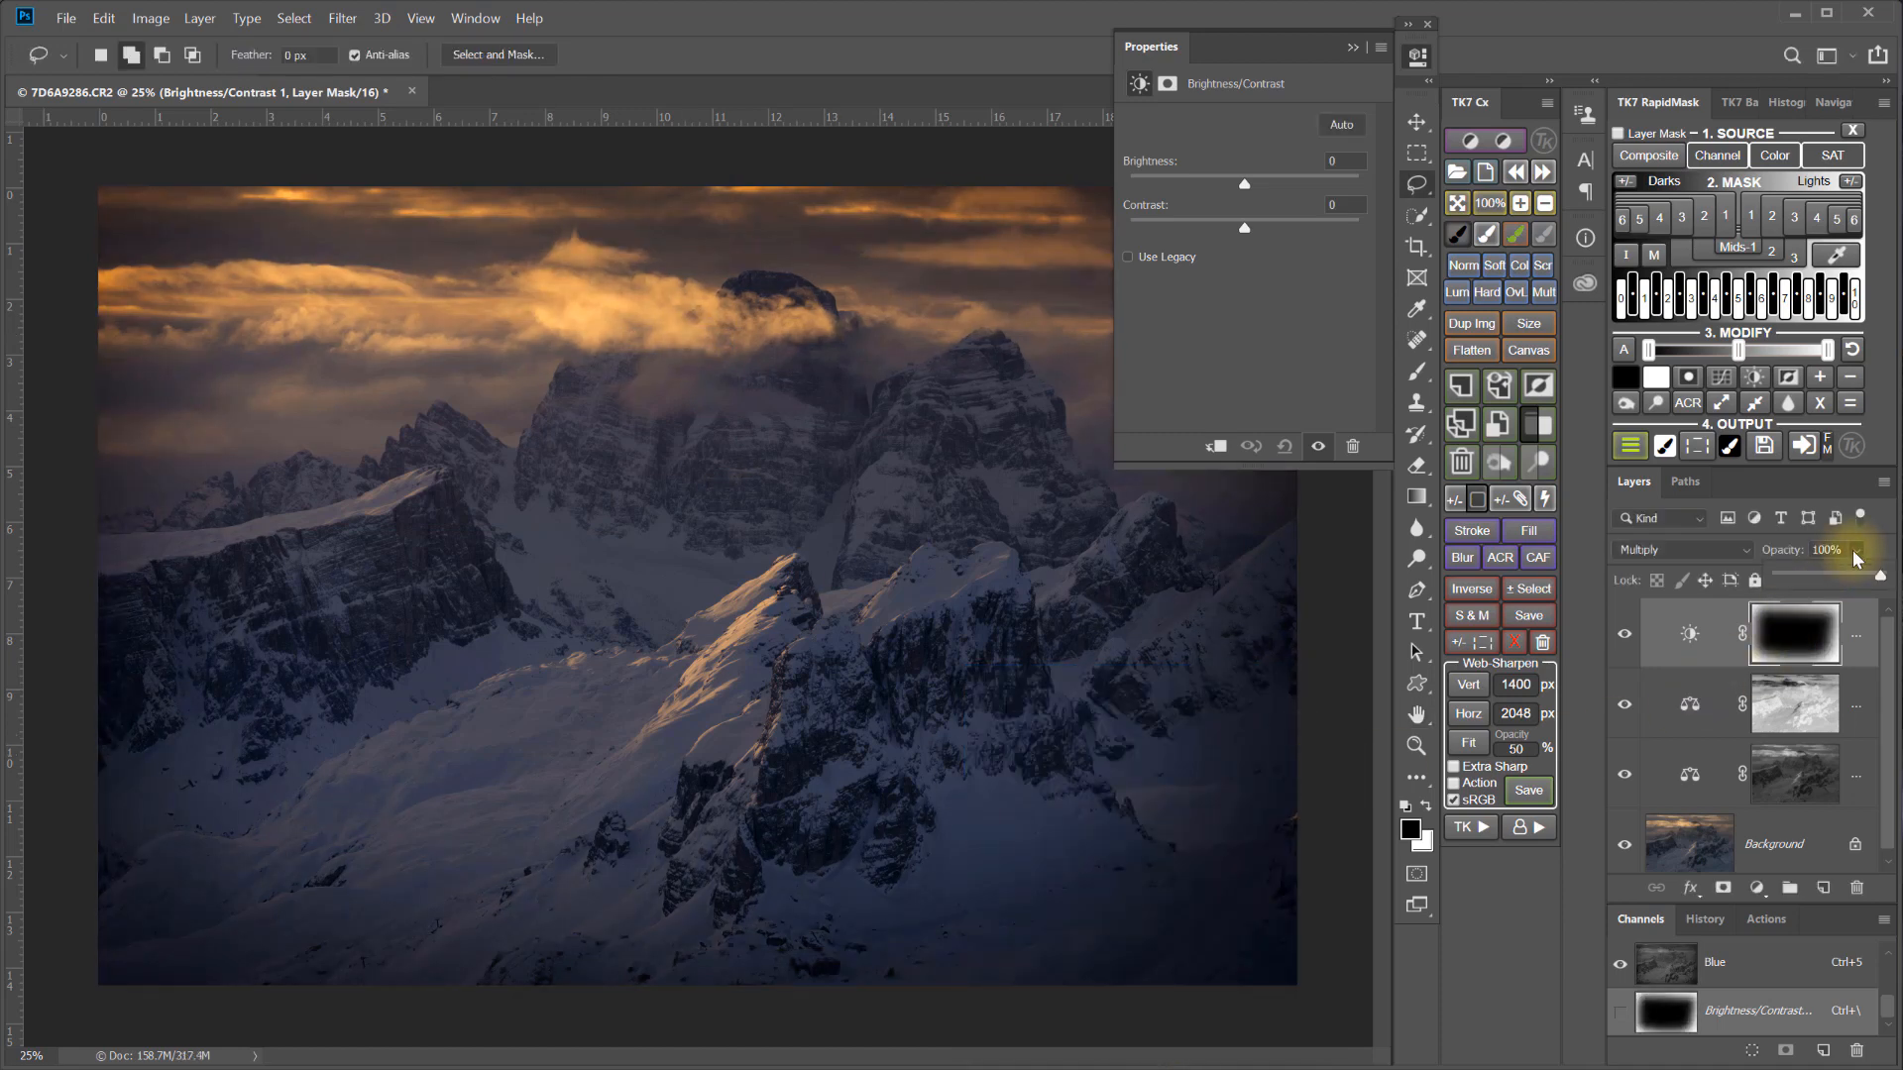
pyautogui.moveTo(1881, 575); pyautogui.dragTo(1834, 579)
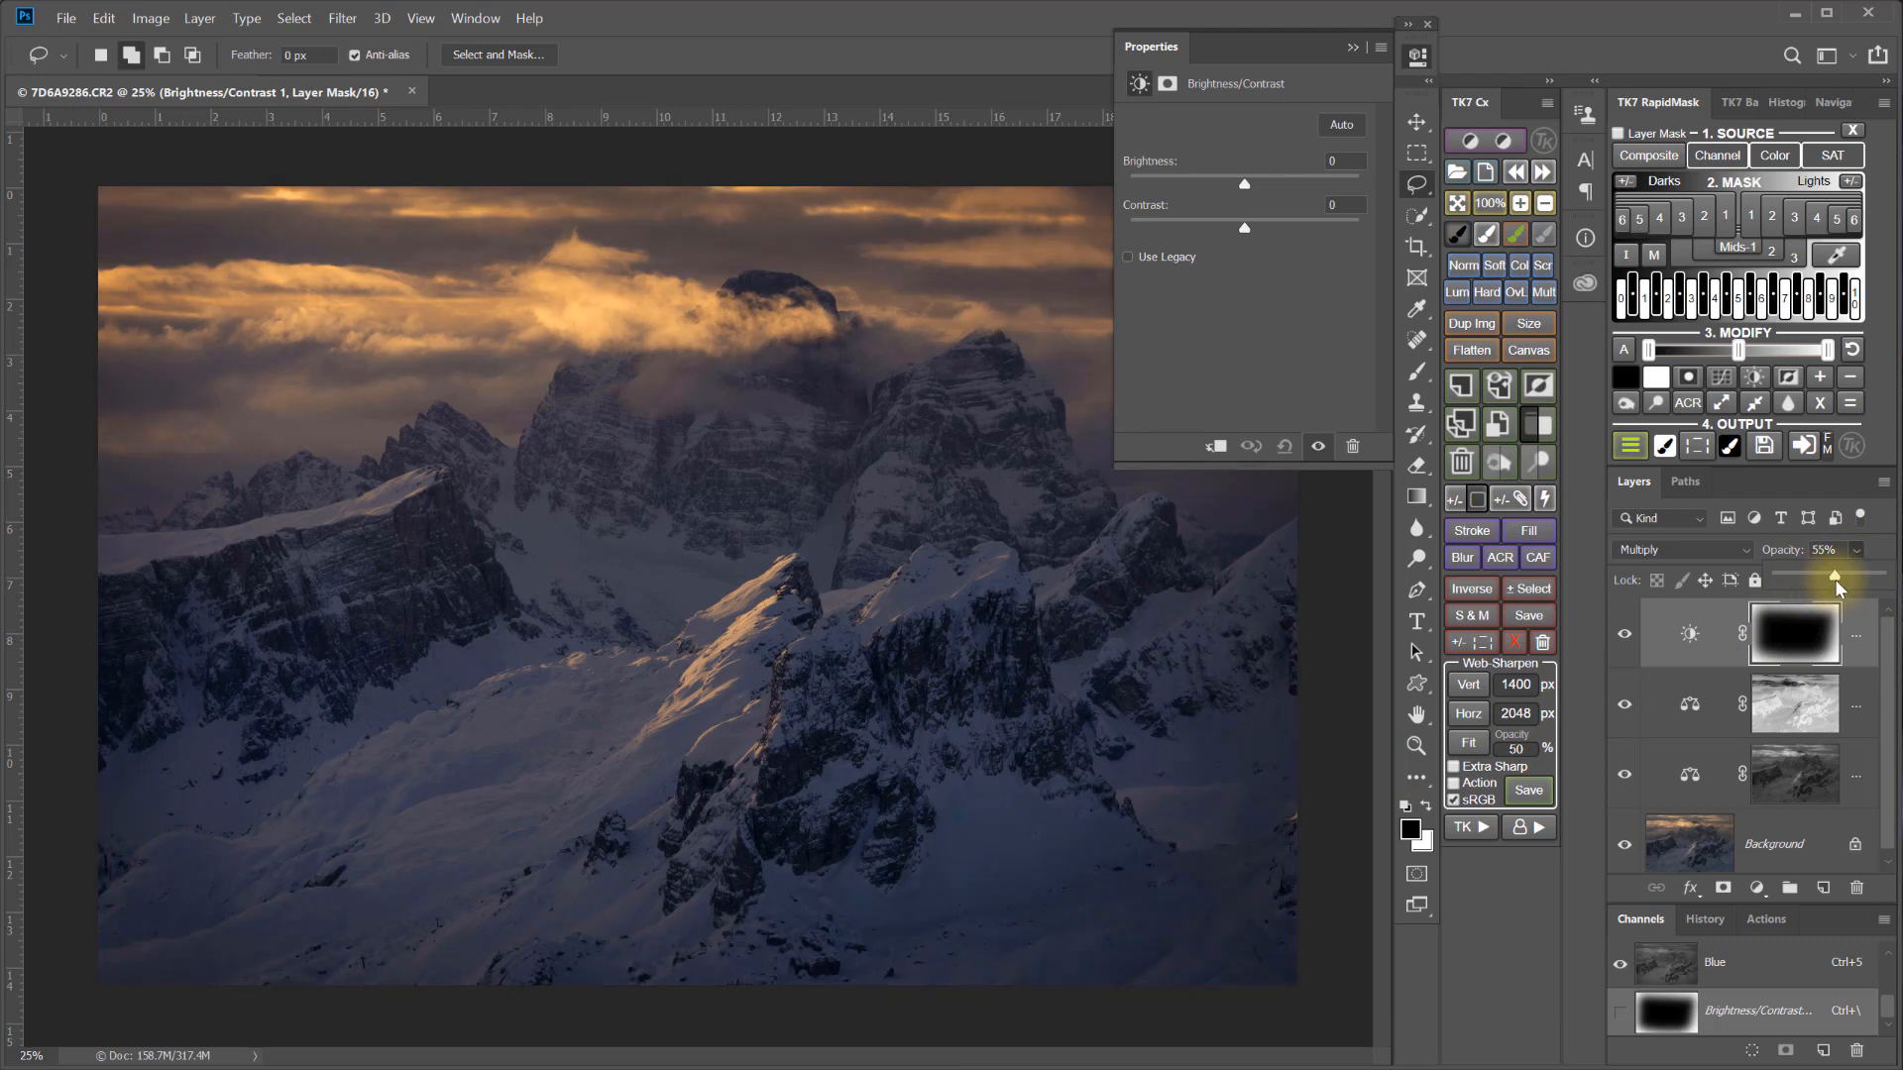
pyautogui.click(1690, 635)
pyautogui.moveTo(1241, 186); pyautogui.dragTo(1292, 231)
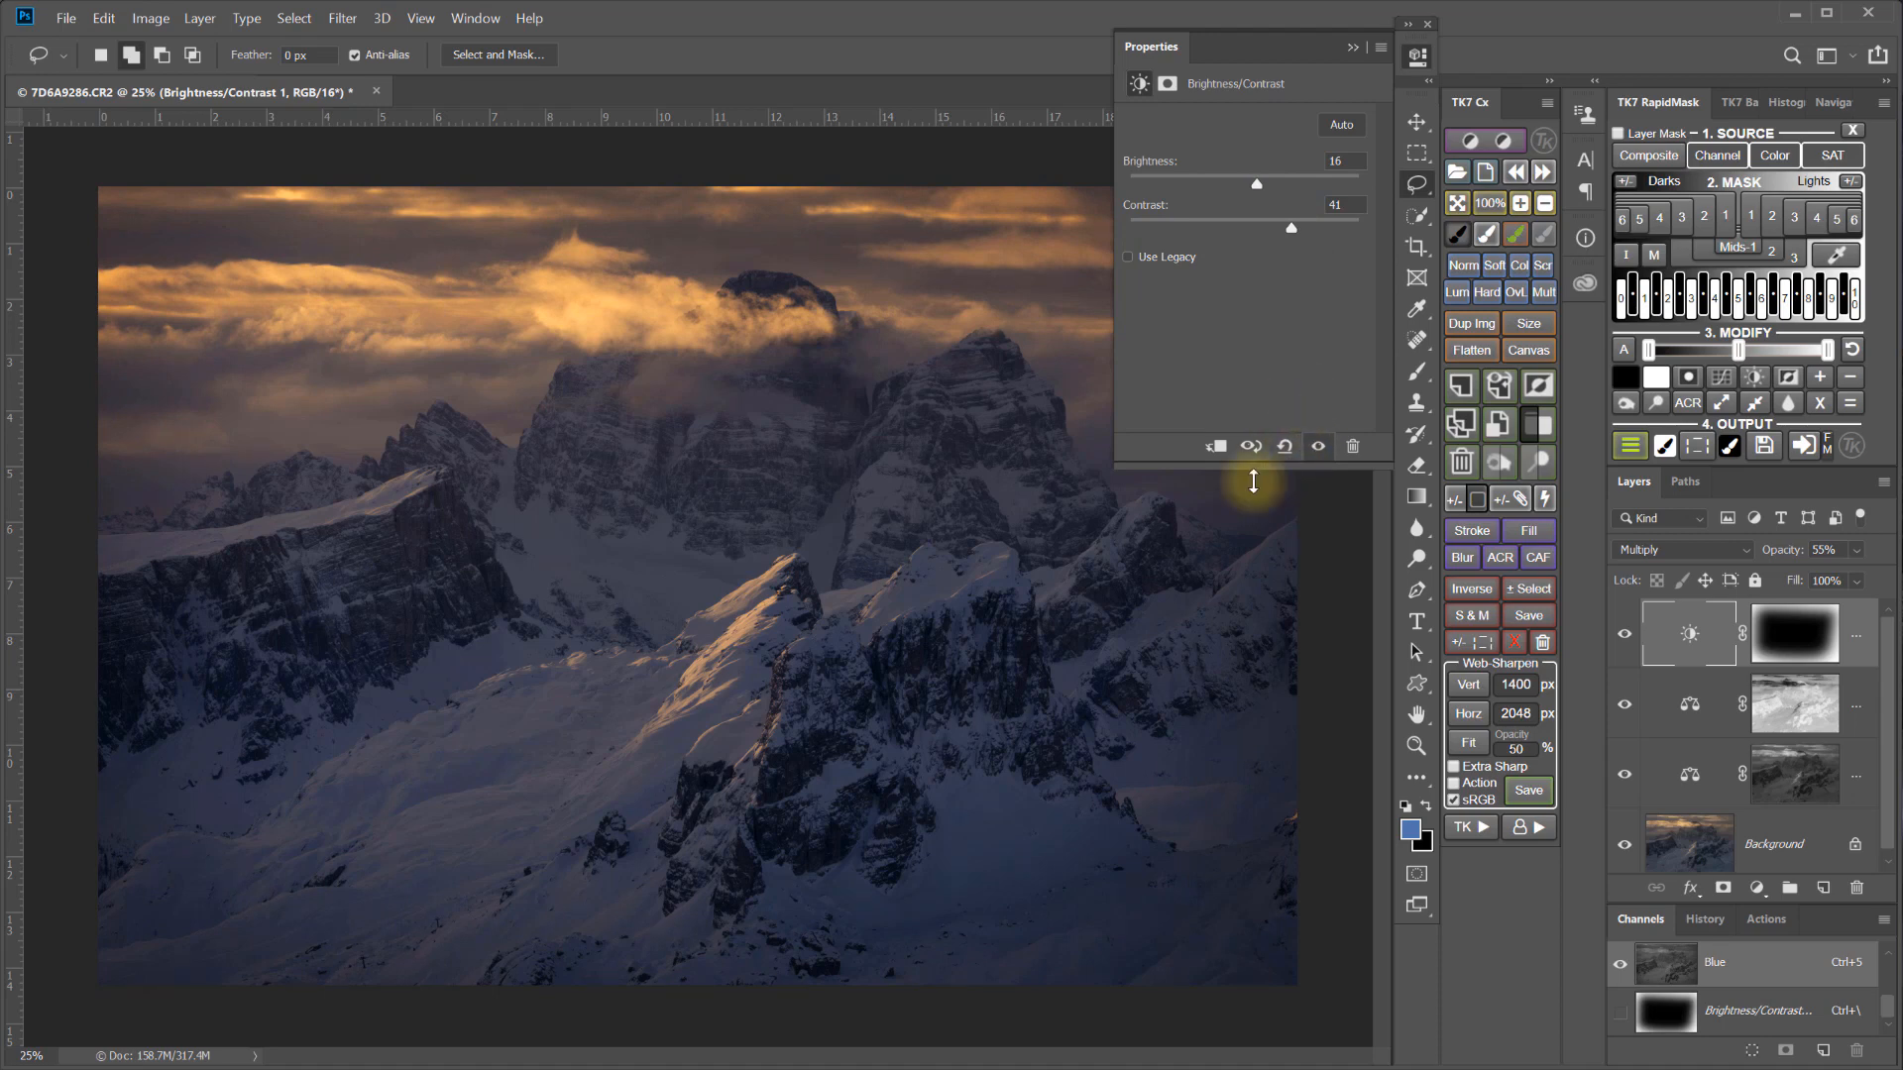
# Lasso the sunlit central peak, the left ridge, the upper mountain face and the lower-left snow, and add a Brightness/Contrast layer from them.
pyautogui.moveTo(783, 819)
pyautogui.mouseDown()
pyautogui.moveTo(880, 787)
pyautogui.moveTo(1007, 653)
pyautogui.moveTo(944, 548)
pyautogui.moveTo(751, 553)
pyautogui.moveTo(633, 602)
pyautogui.moveTo(607, 768)
pyautogui.moveTo(807, 834)
pyautogui.mouseUp()
pyautogui.moveTo(438, 473)
pyautogui.mouseDown()
pyautogui.moveTo(450, 645)
pyautogui.moveTo(408, 637)
pyautogui.moveTo(421, 474)
pyautogui.mouseUp()
pyautogui.moveTo(803, 395)
pyautogui.mouseDown()
pyautogui.moveTo(639, 397)
pyautogui.moveTo(643, 496)
pyautogui.moveTo(829, 507)
pyautogui.moveTo(805, 393)
pyautogui.mouseUp()
pyautogui.moveTo(535, 772)
pyautogui.mouseDown()
pyautogui.moveTo(450, 774)
pyautogui.moveTo(340, 825)
pyautogui.moveTo(405, 917)
pyautogui.moveTo(551, 827)
pyautogui.moveTo(531, 773)
pyautogui.mouseUp()
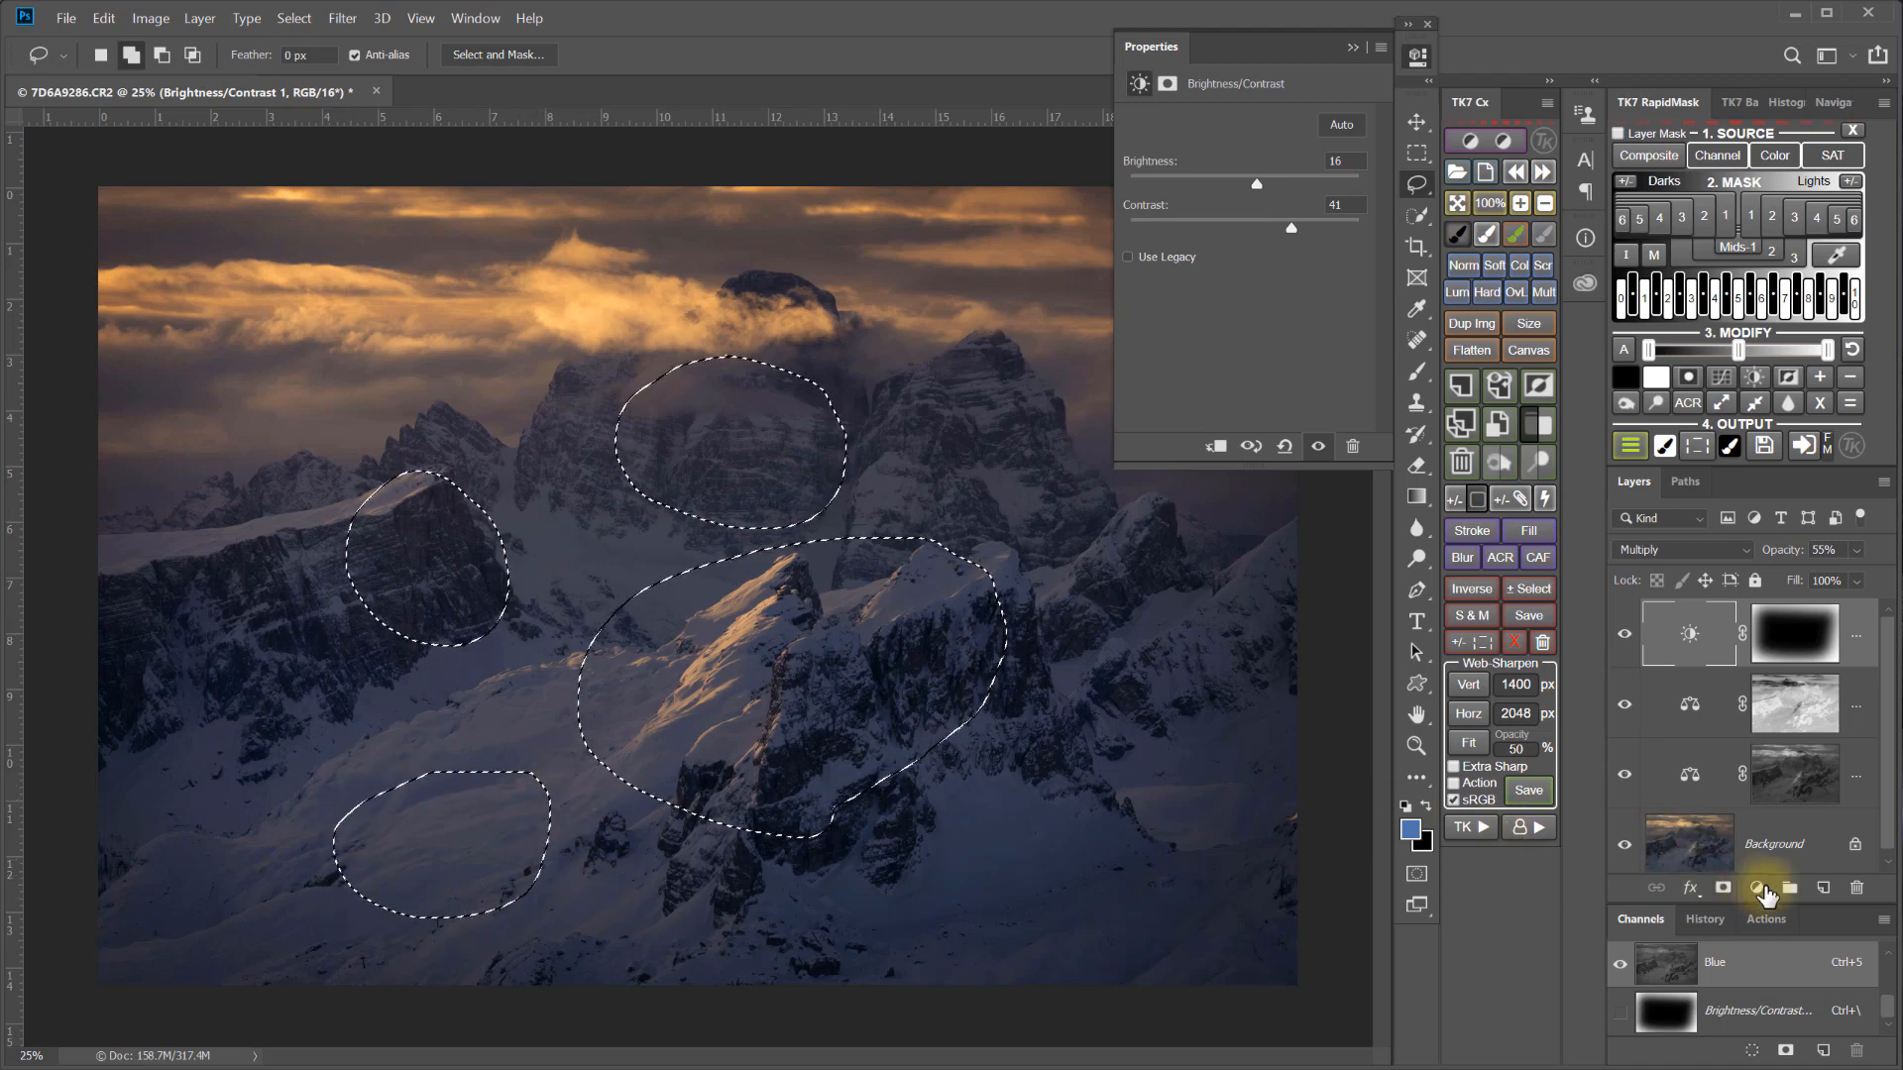
pyautogui.click(1758, 887)
pyautogui.click(1774, 986)
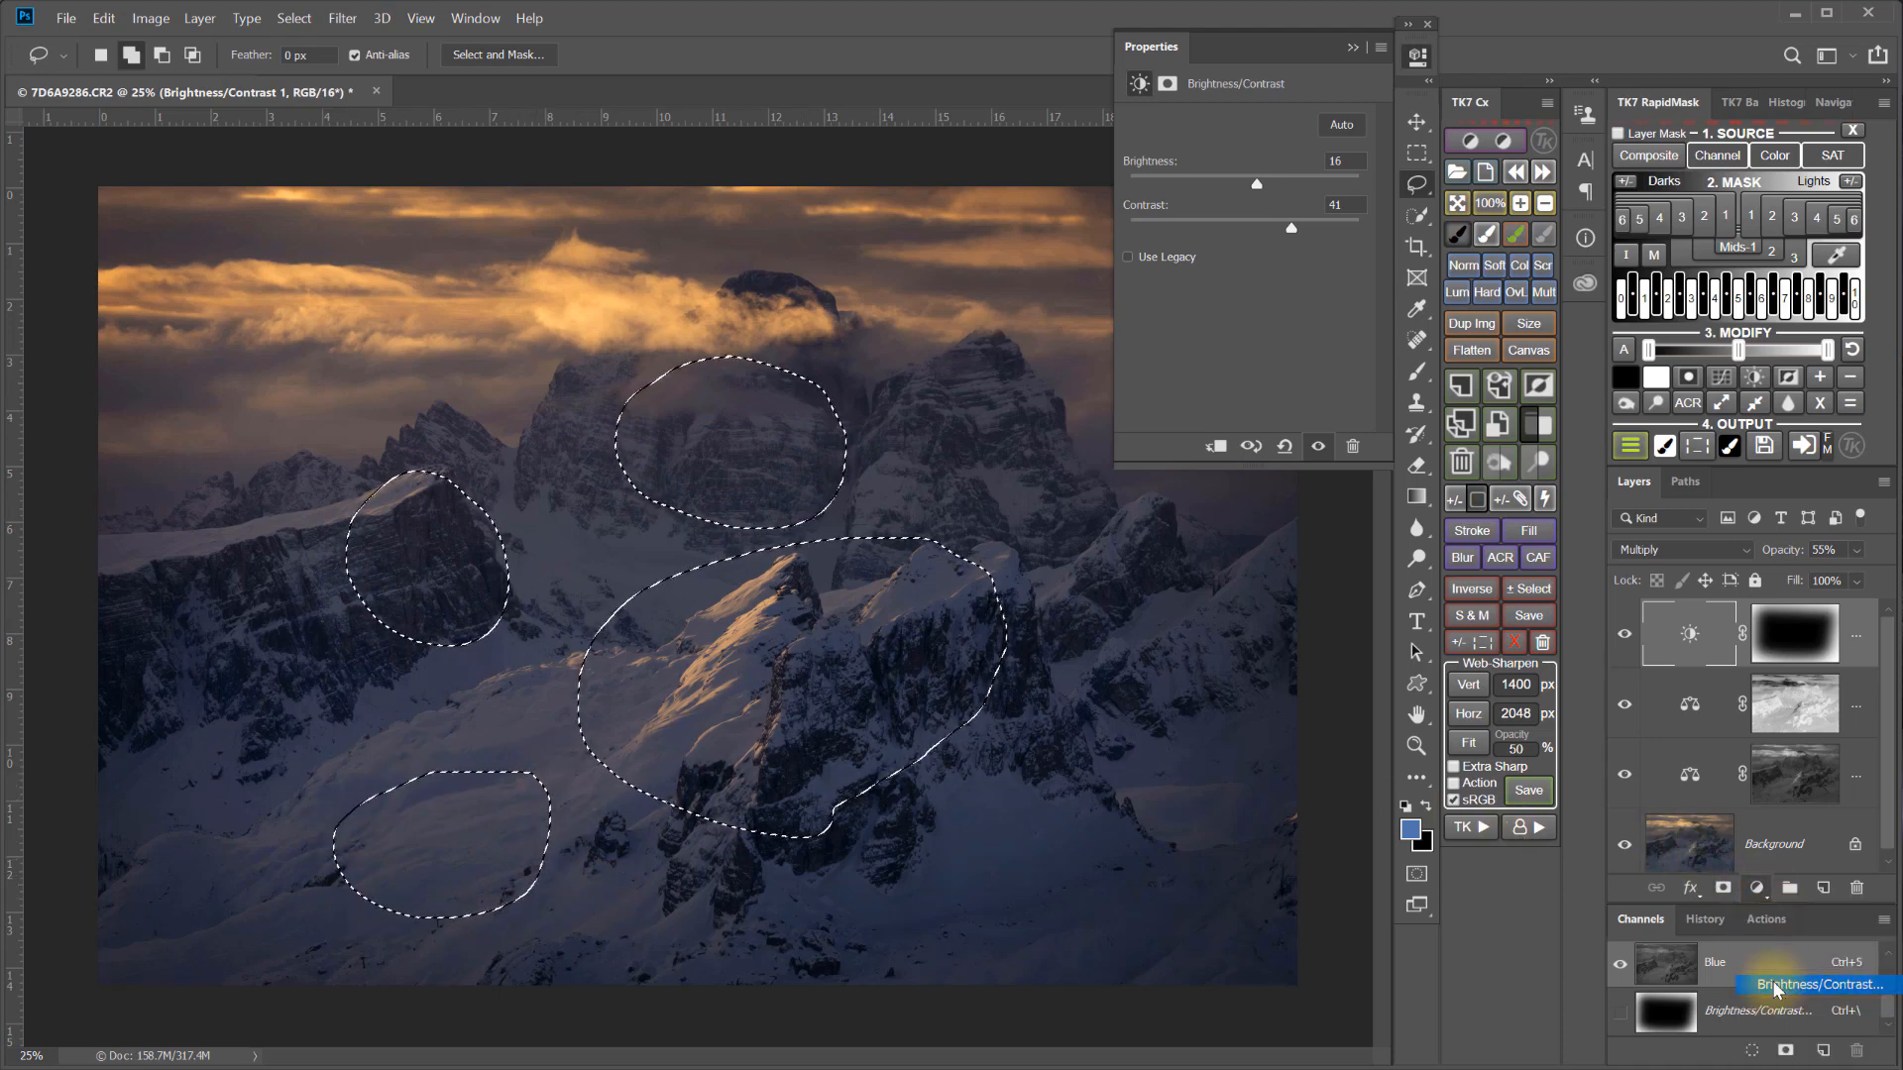
# Set the dodging layer's blend mode to Screen and soften its mask with a 332.2 pixel Gaussian Blur.
pyautogui.click(1657, 551)
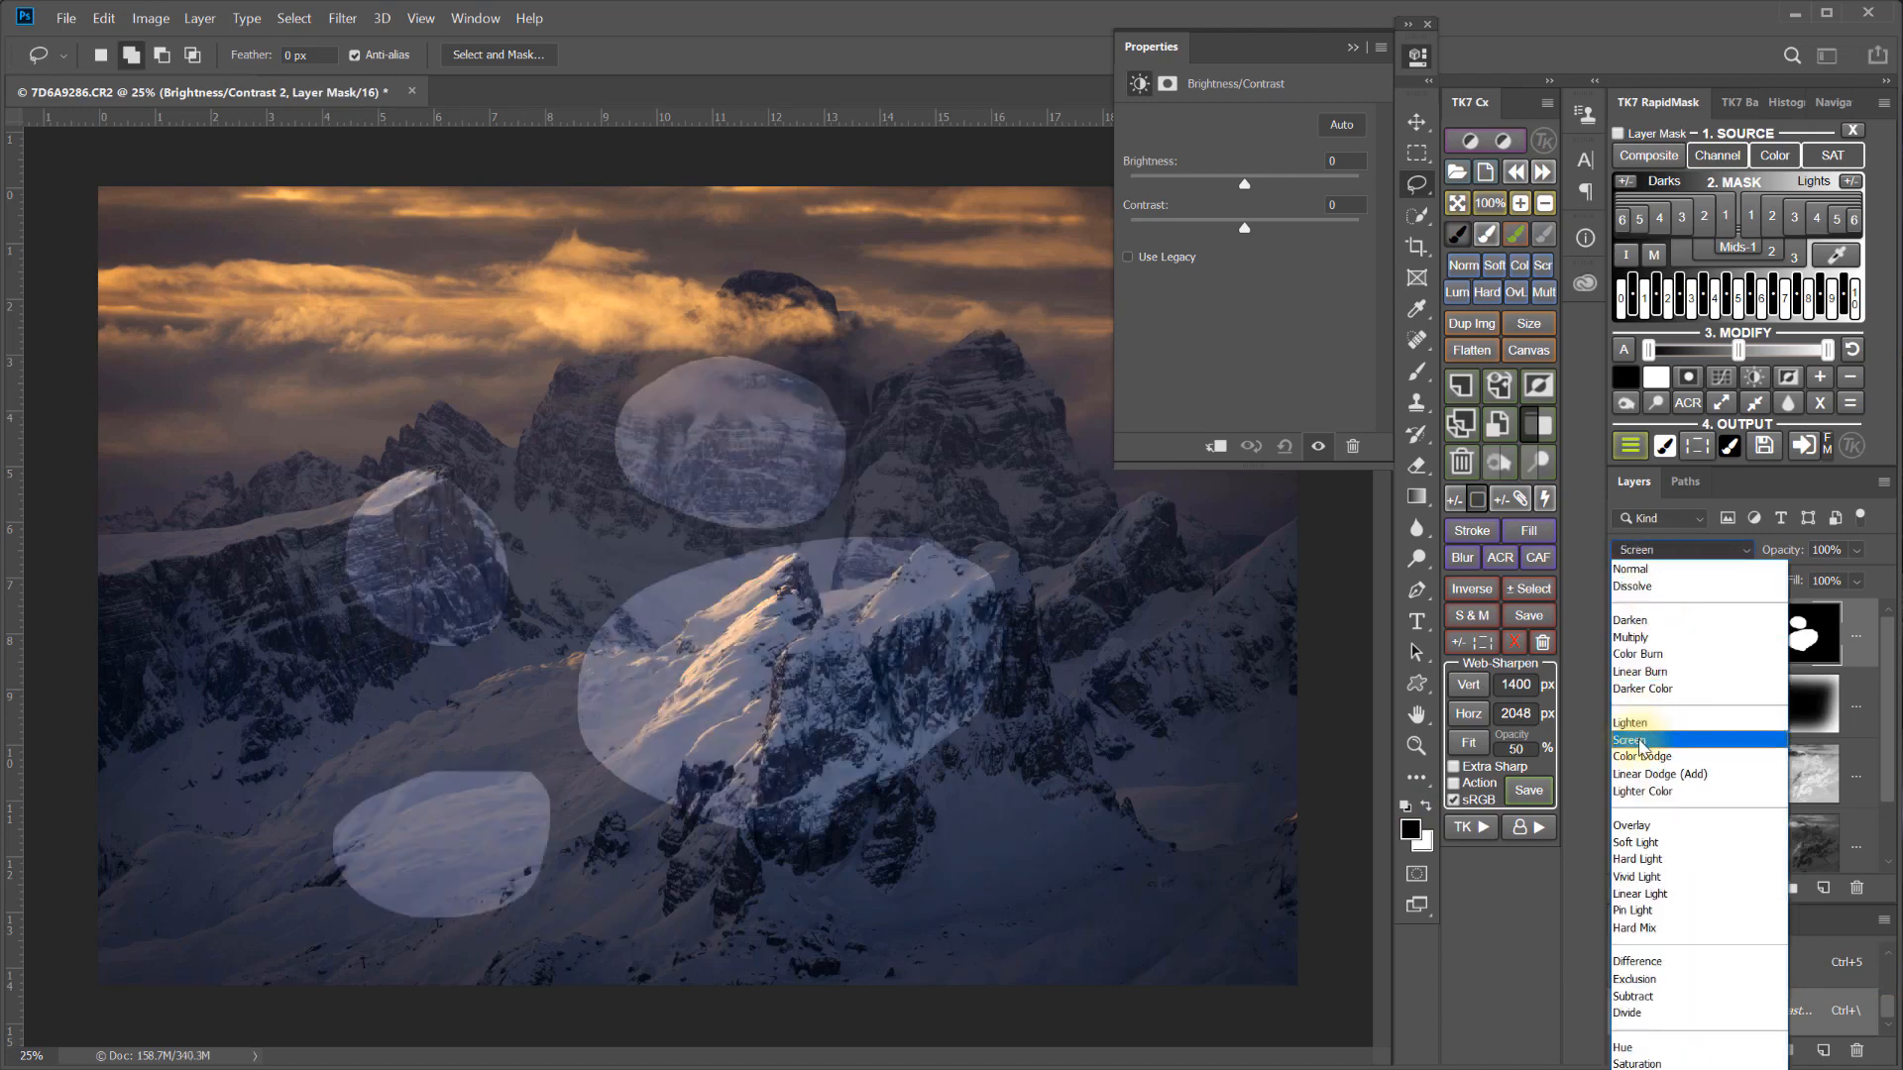
pyautogui.click(1640, 742)
pyautogui.click(343, 18)
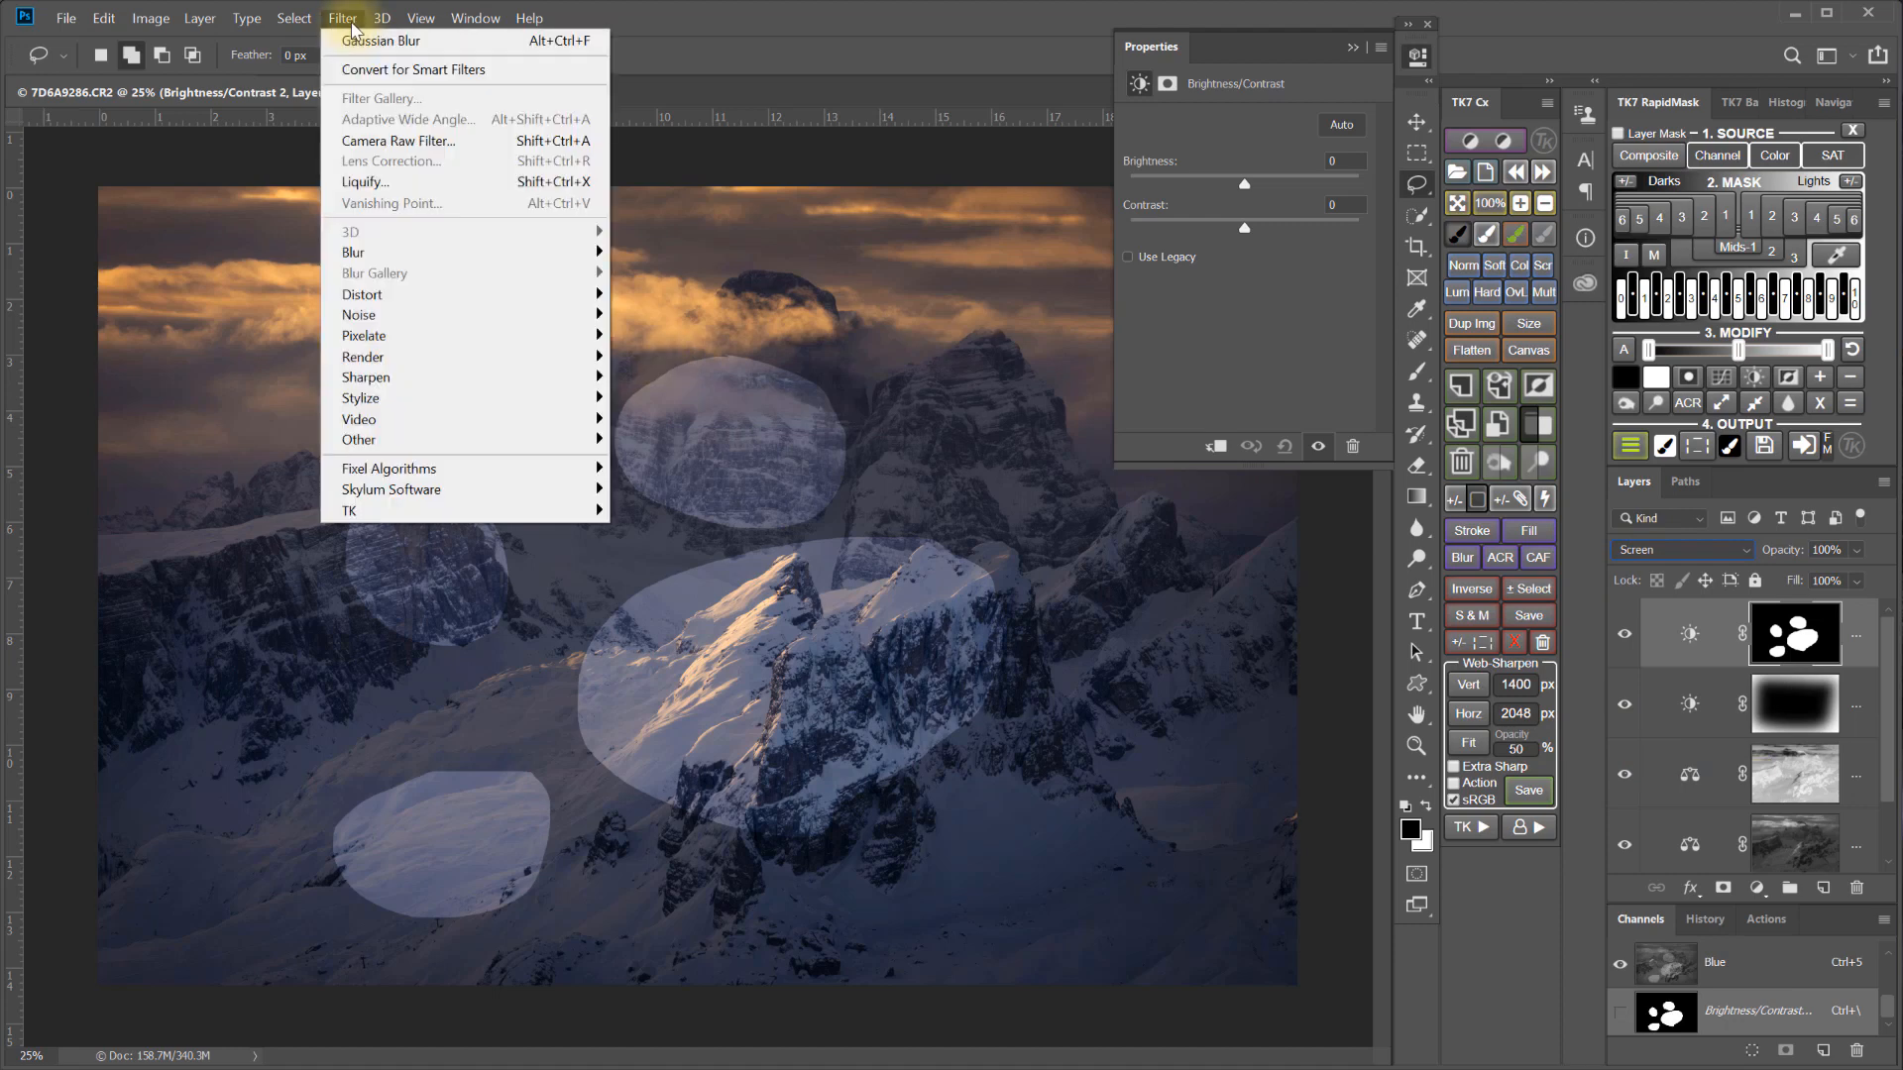
pyautogui.moveTo(357, 260)
pyautogui.click(670, 335)
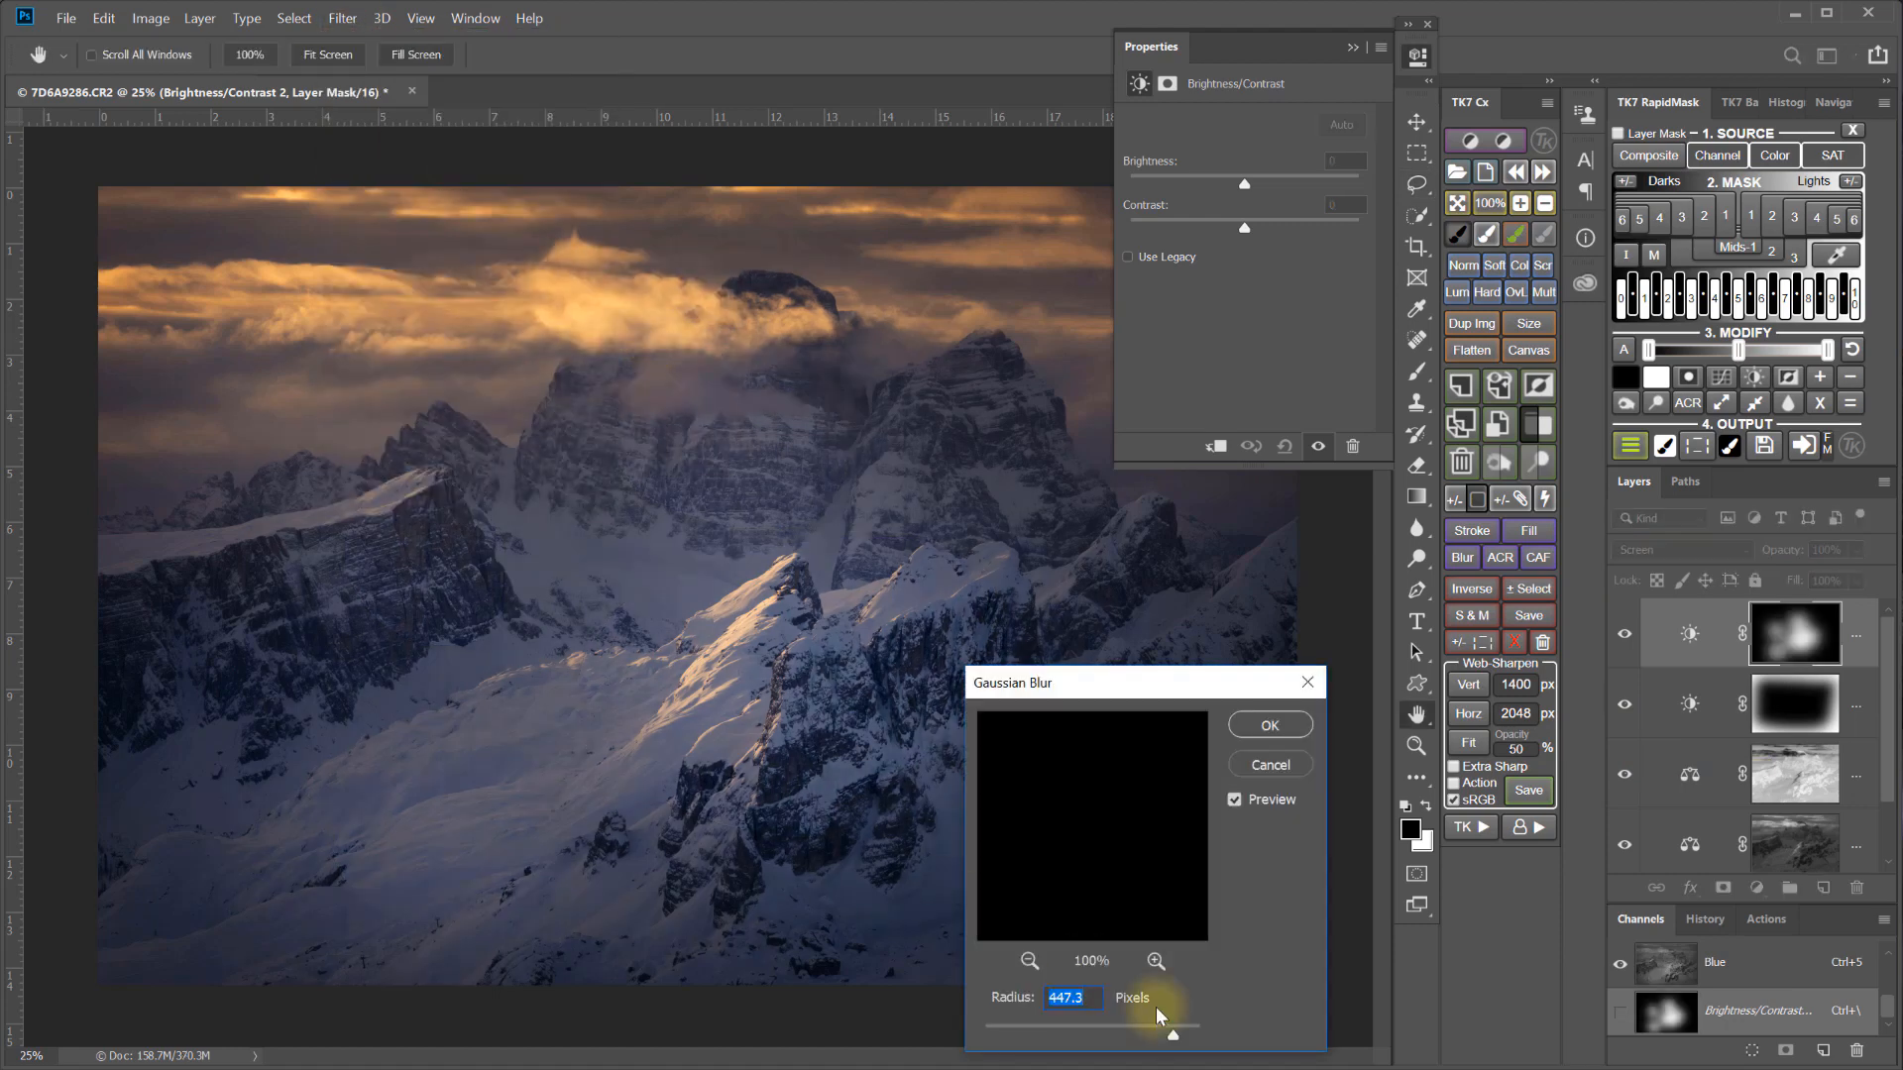
pyautogui.moveTo(1138, 1038); pyautogui.dragTo(1169, 1038)
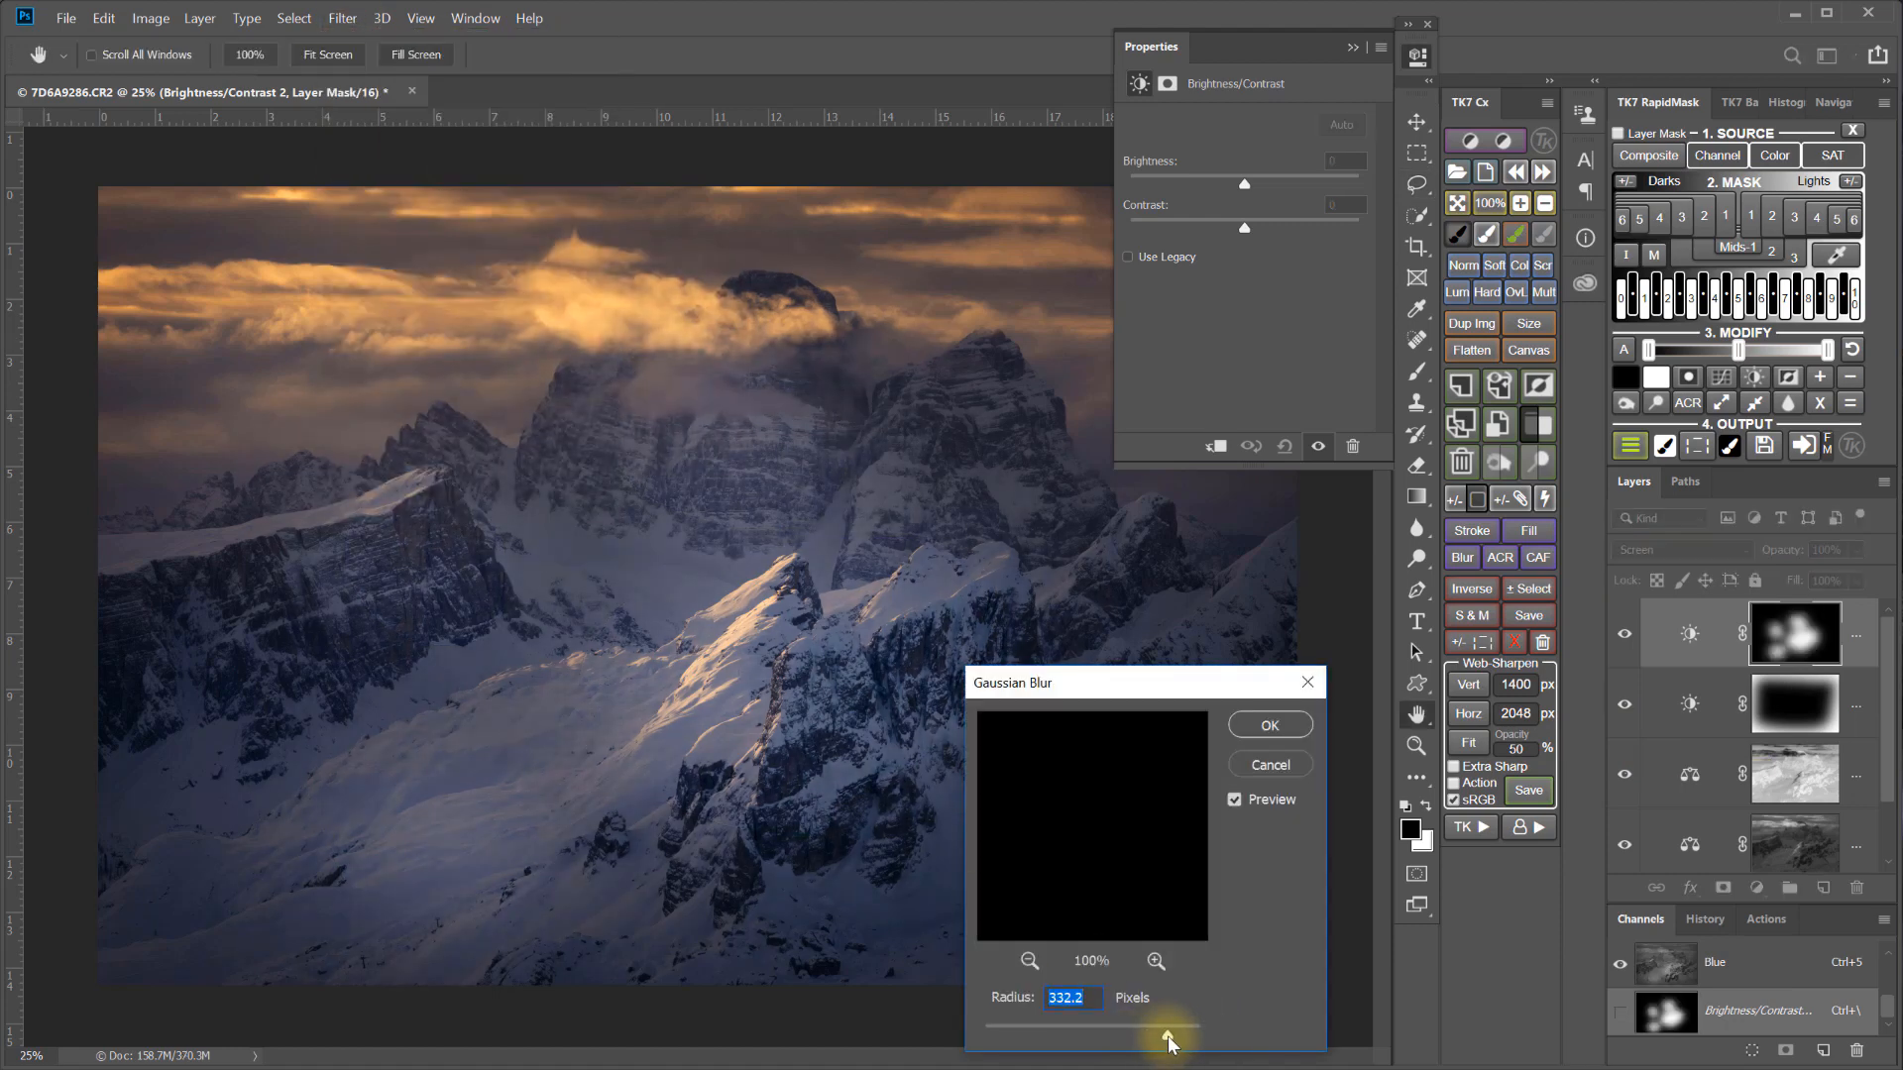
pyautogui.click(1269, 729)
# Lower the dodging layer's opacity to 92% and adjust its Brightness and Contrast.
pyautogui.click(1856, 550)
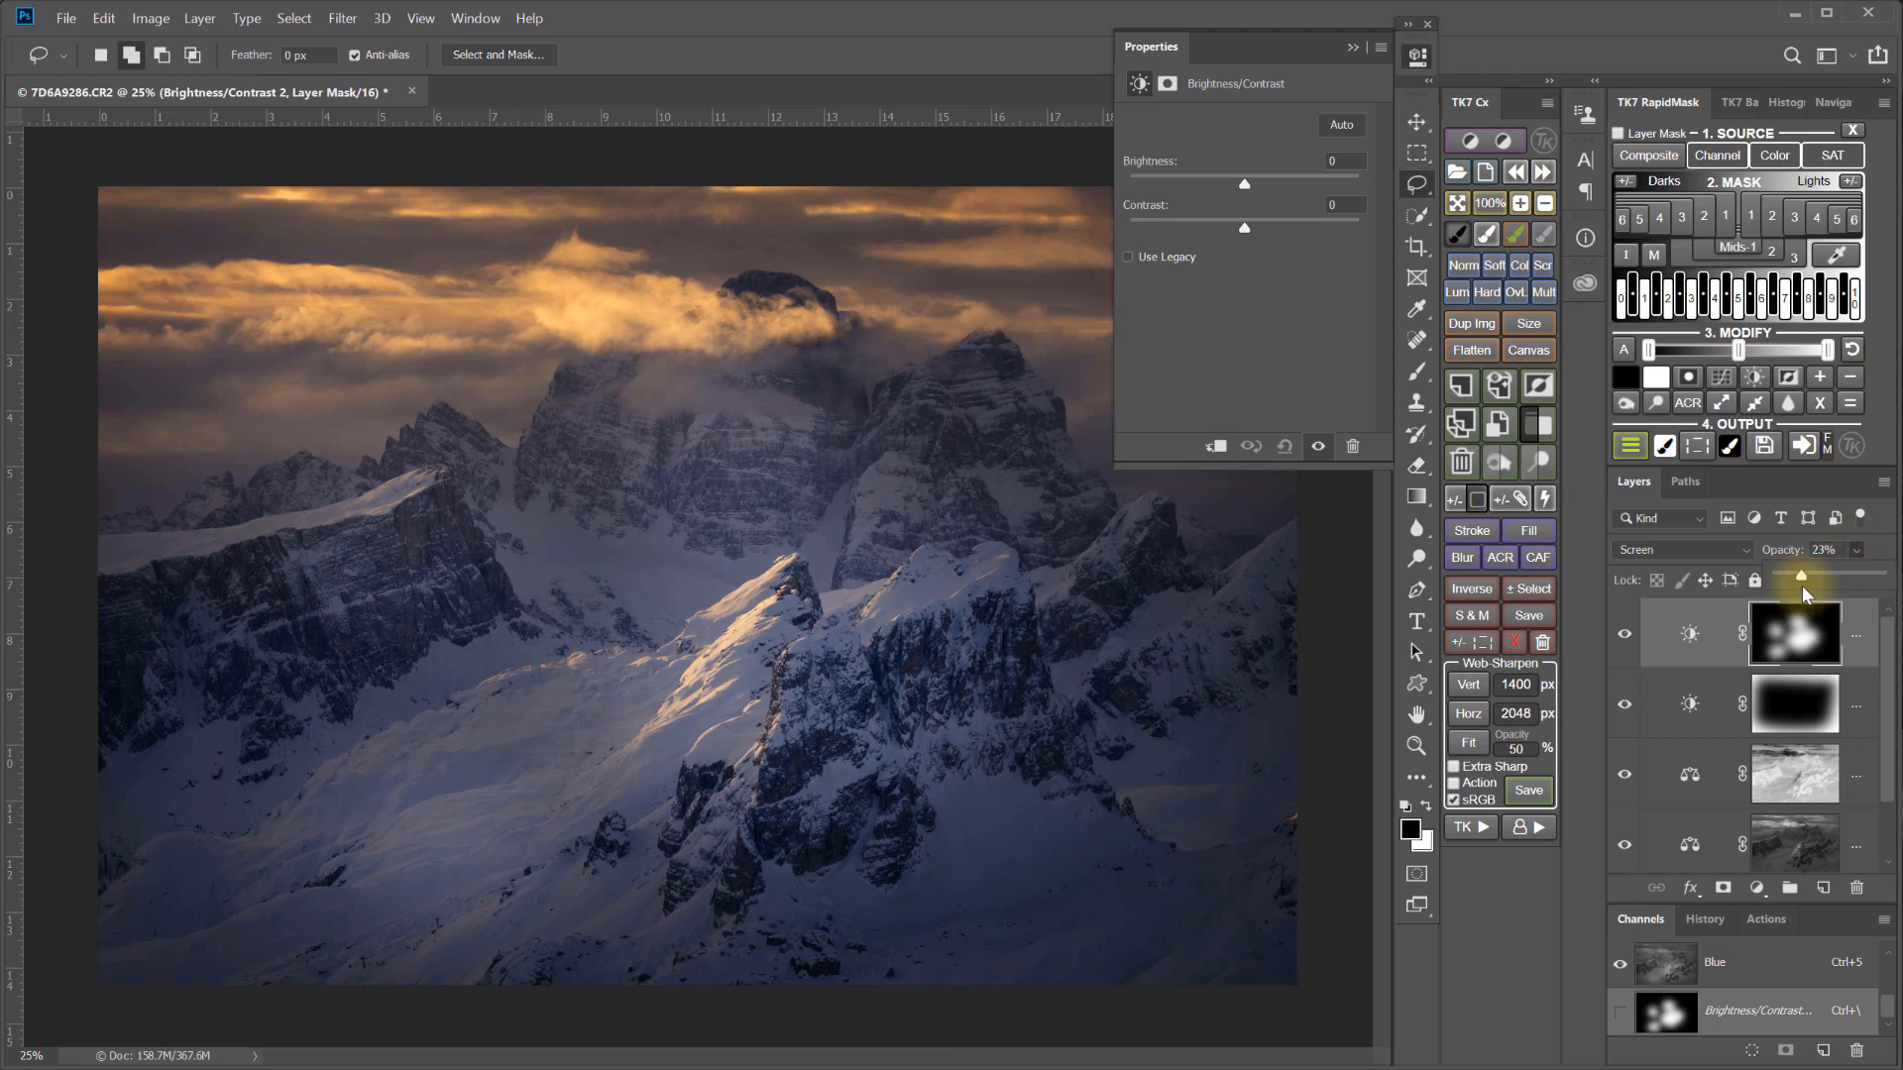
pyautogui.moveTo(1881, 575)
pyautogui.mouseDown()
pyautogui.moveTo(1838, 585)
pyautogui.moveTo(1874, 579)
pyautogui.mouseUp()
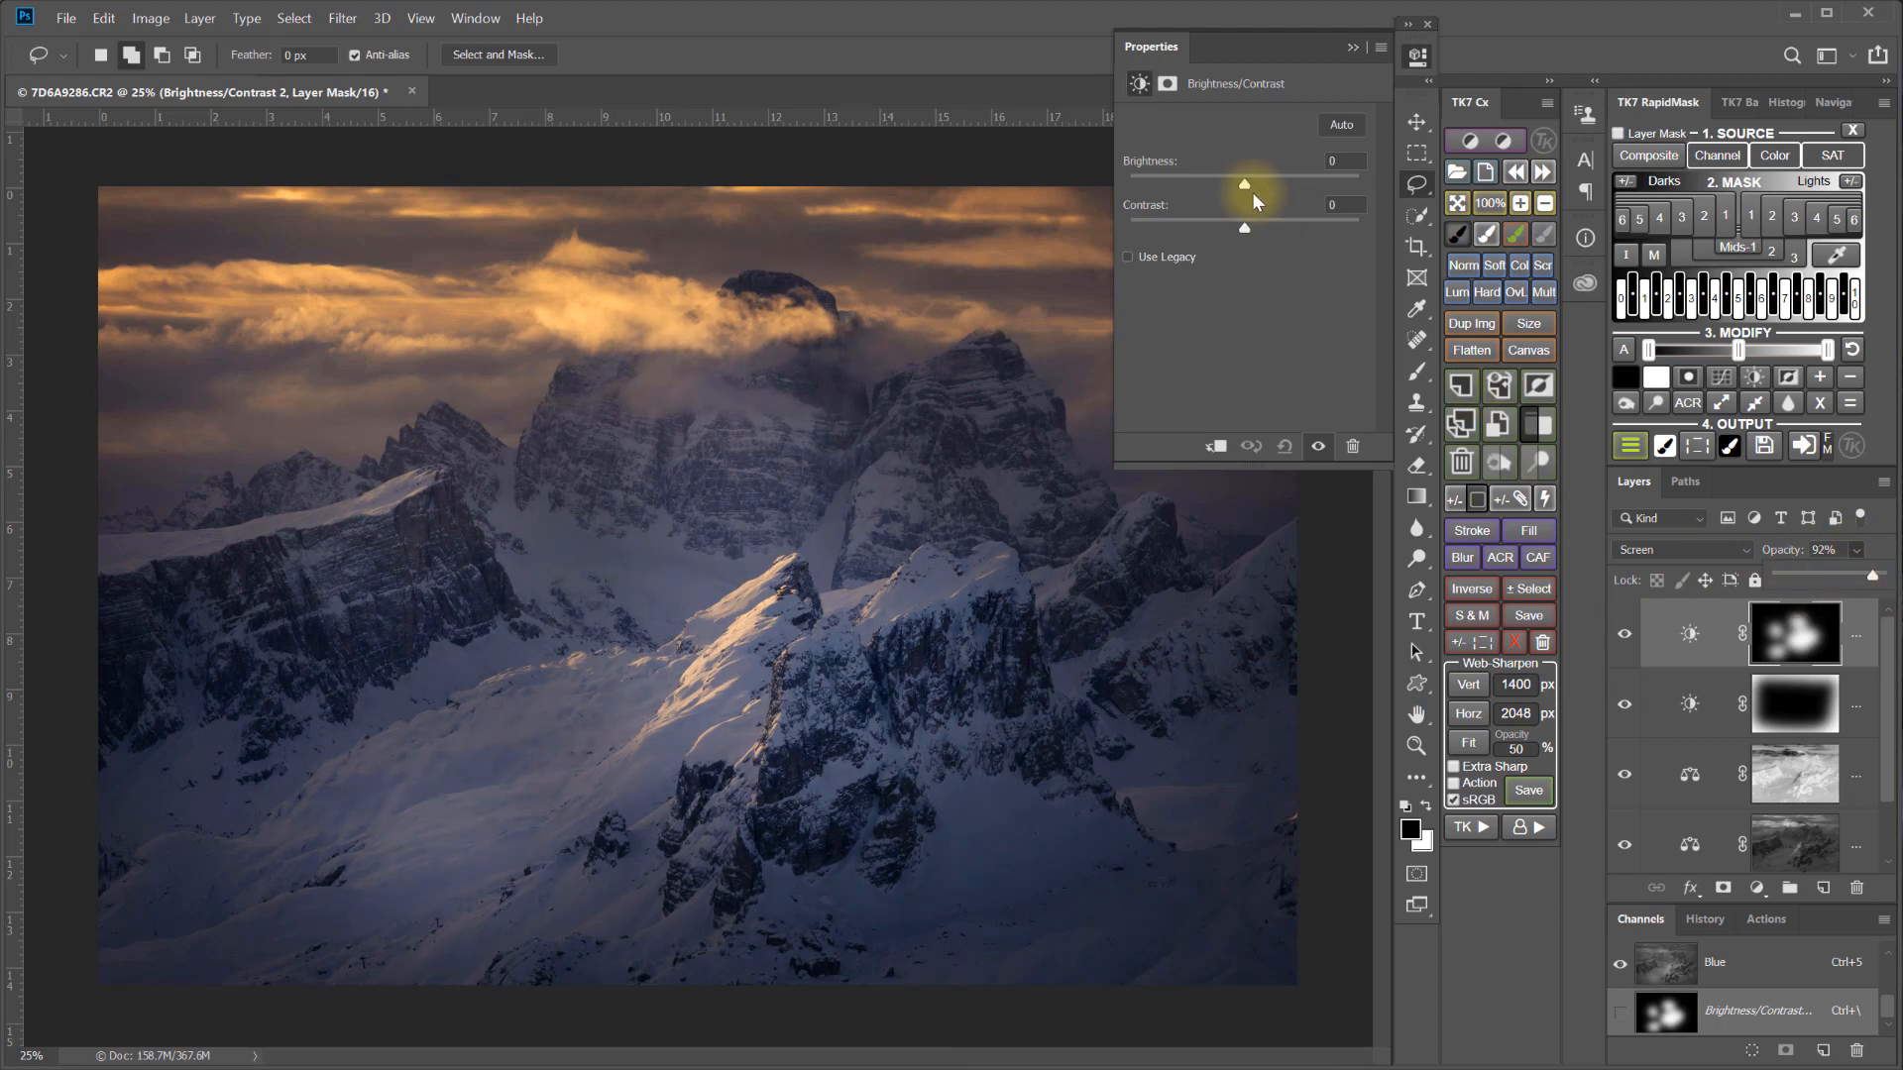
pyautogui.moveTo(1249, 189); pyautogui.dragTo(1247, 238)
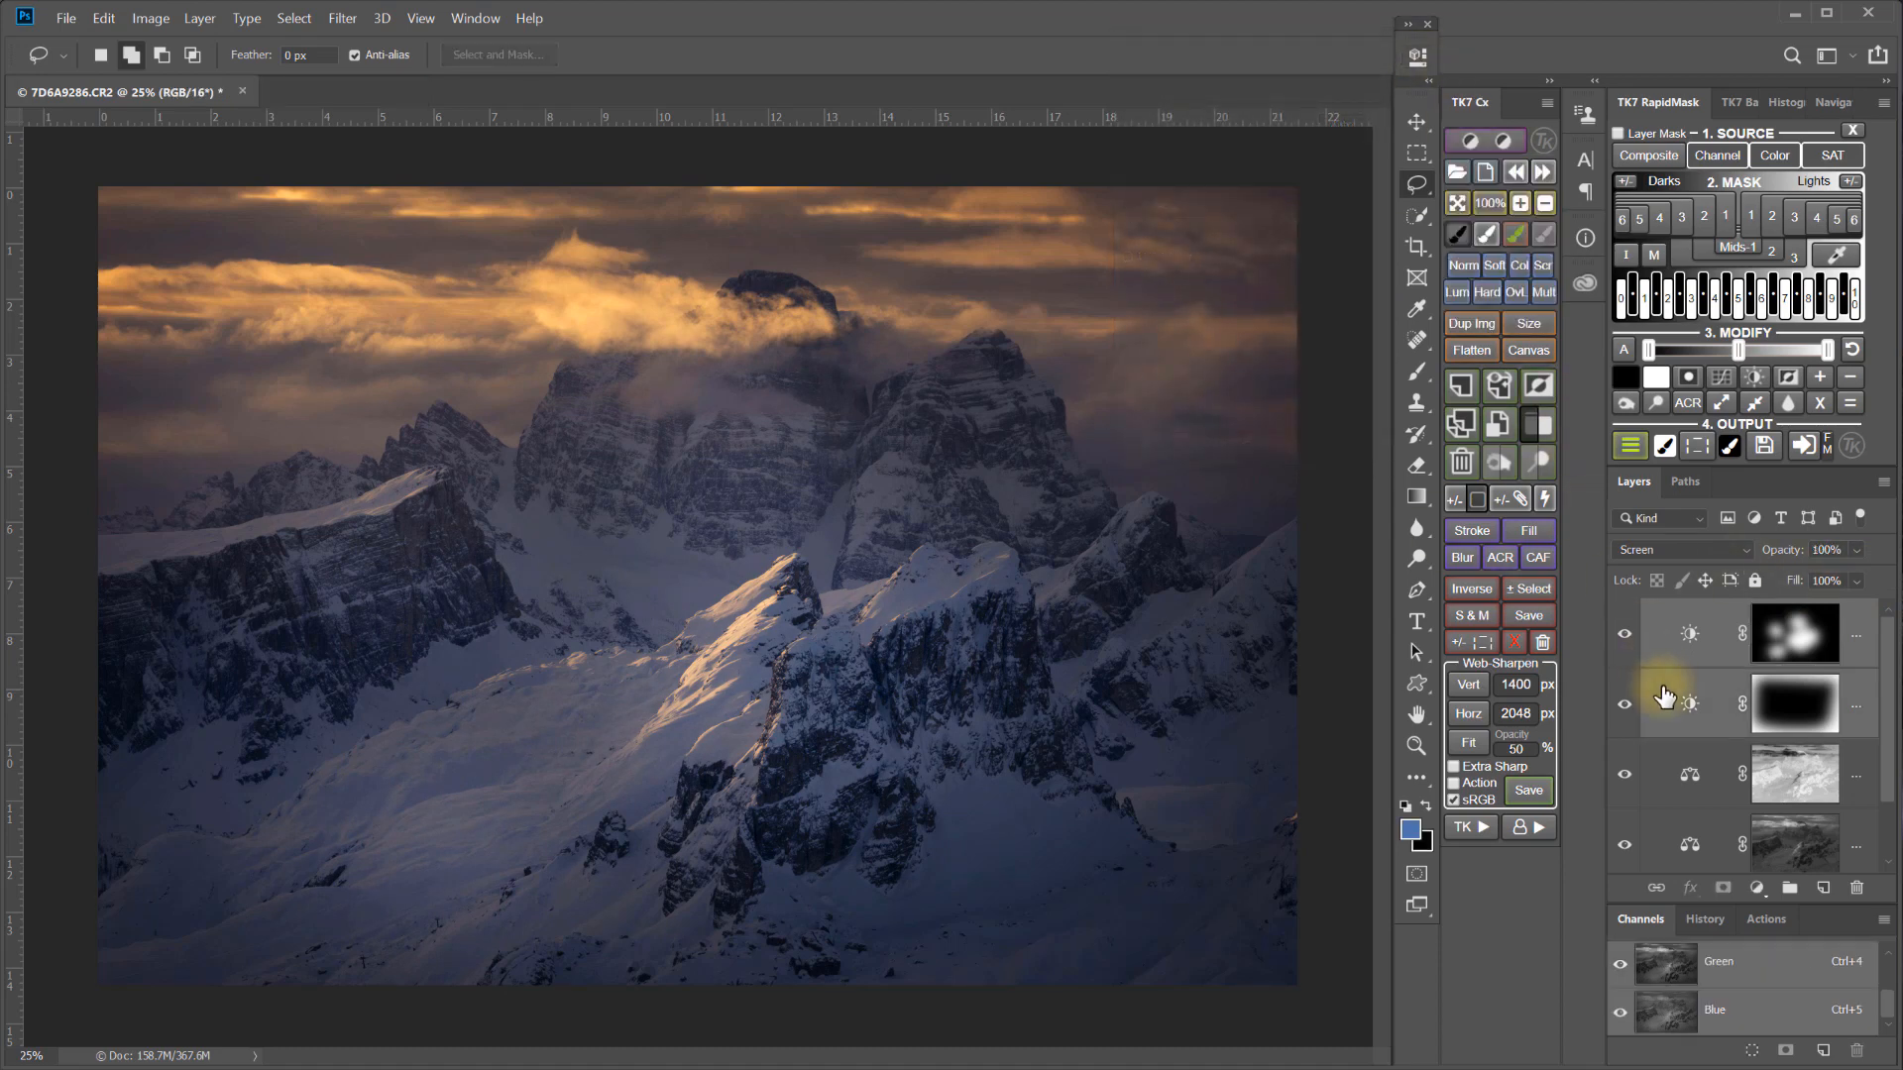
# Group the two Brightness/Contrast layers and toggle the group's visibility to compare the image with and without the vignette and dodging.
pyautogui.moveTo(1664, 698); pyautogui.dragTo(1794, 894)
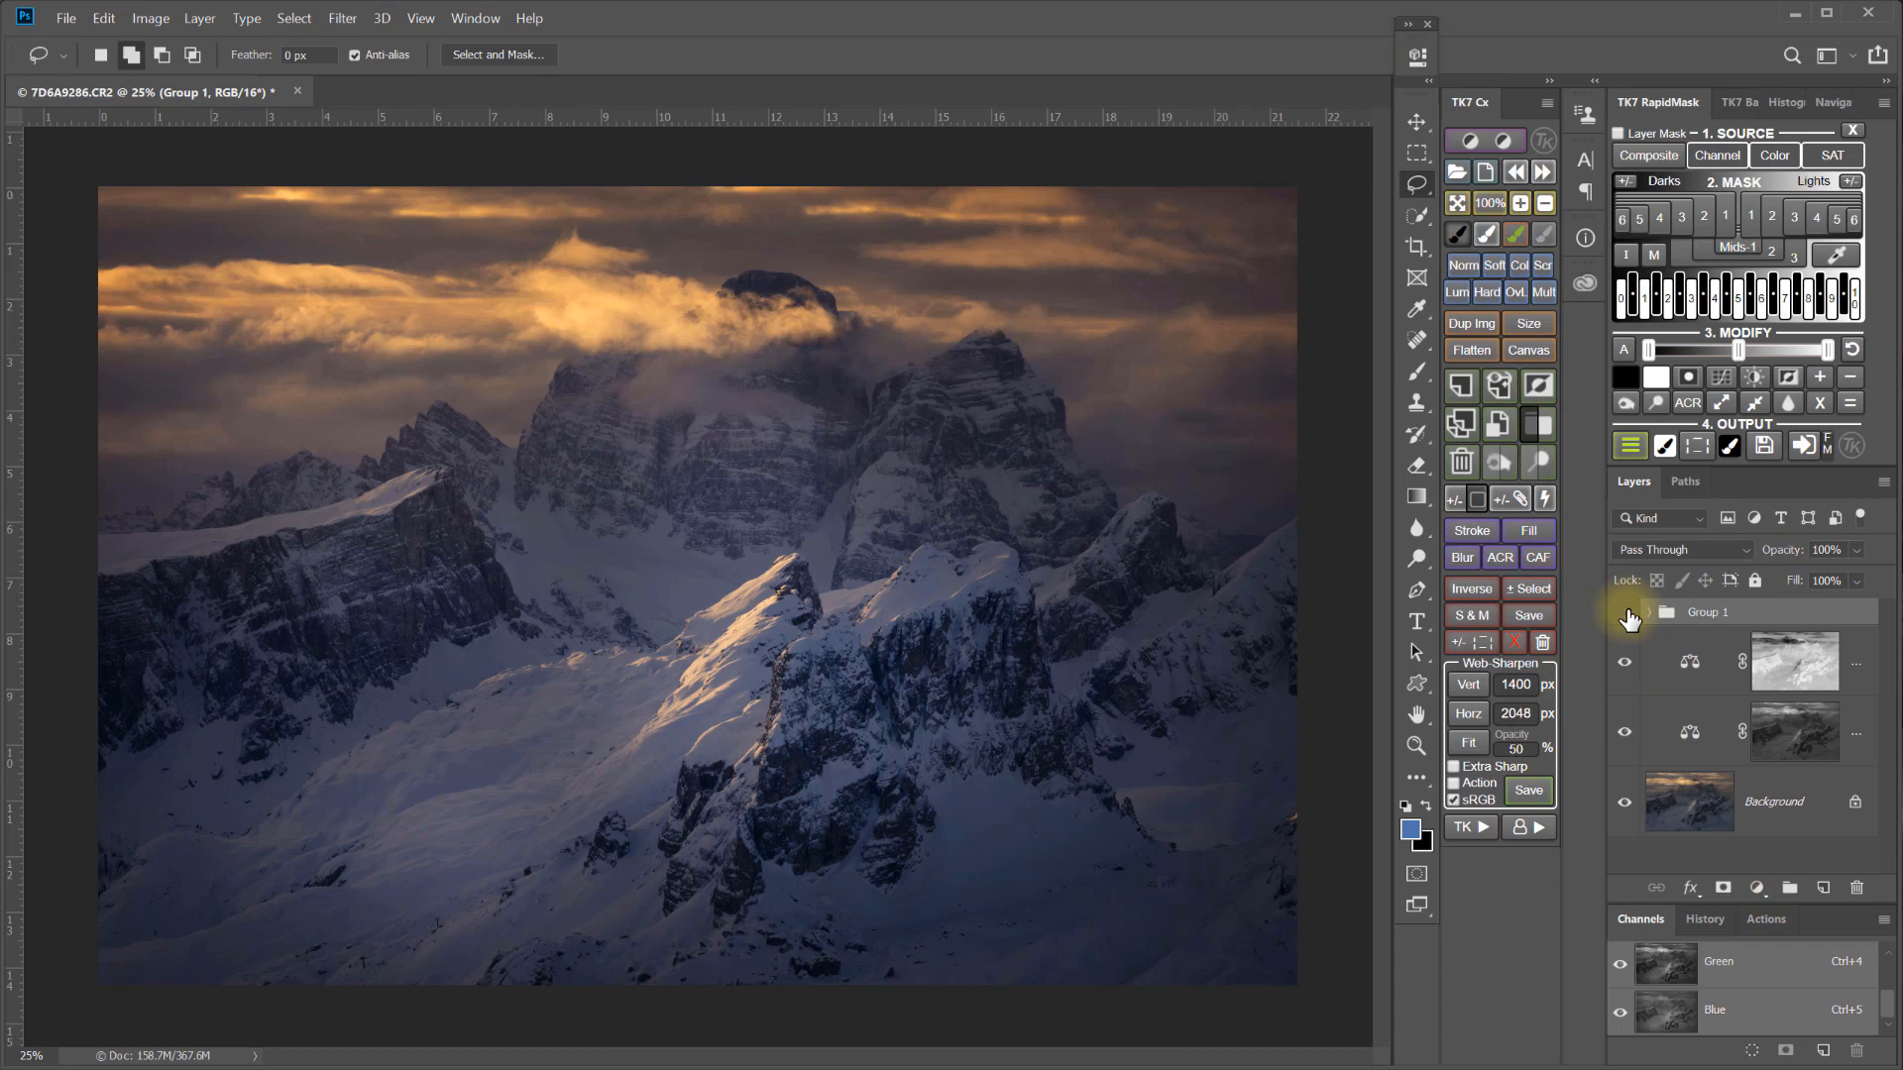
pyautogui.click(1625, 613)
pyautogui.click(1625, 612)
pyautogui.click(1625, 614)
pyautogui.click(1626, 613)
pyautogui.click(1626, 613)
pyautogui.click(1625, 614)
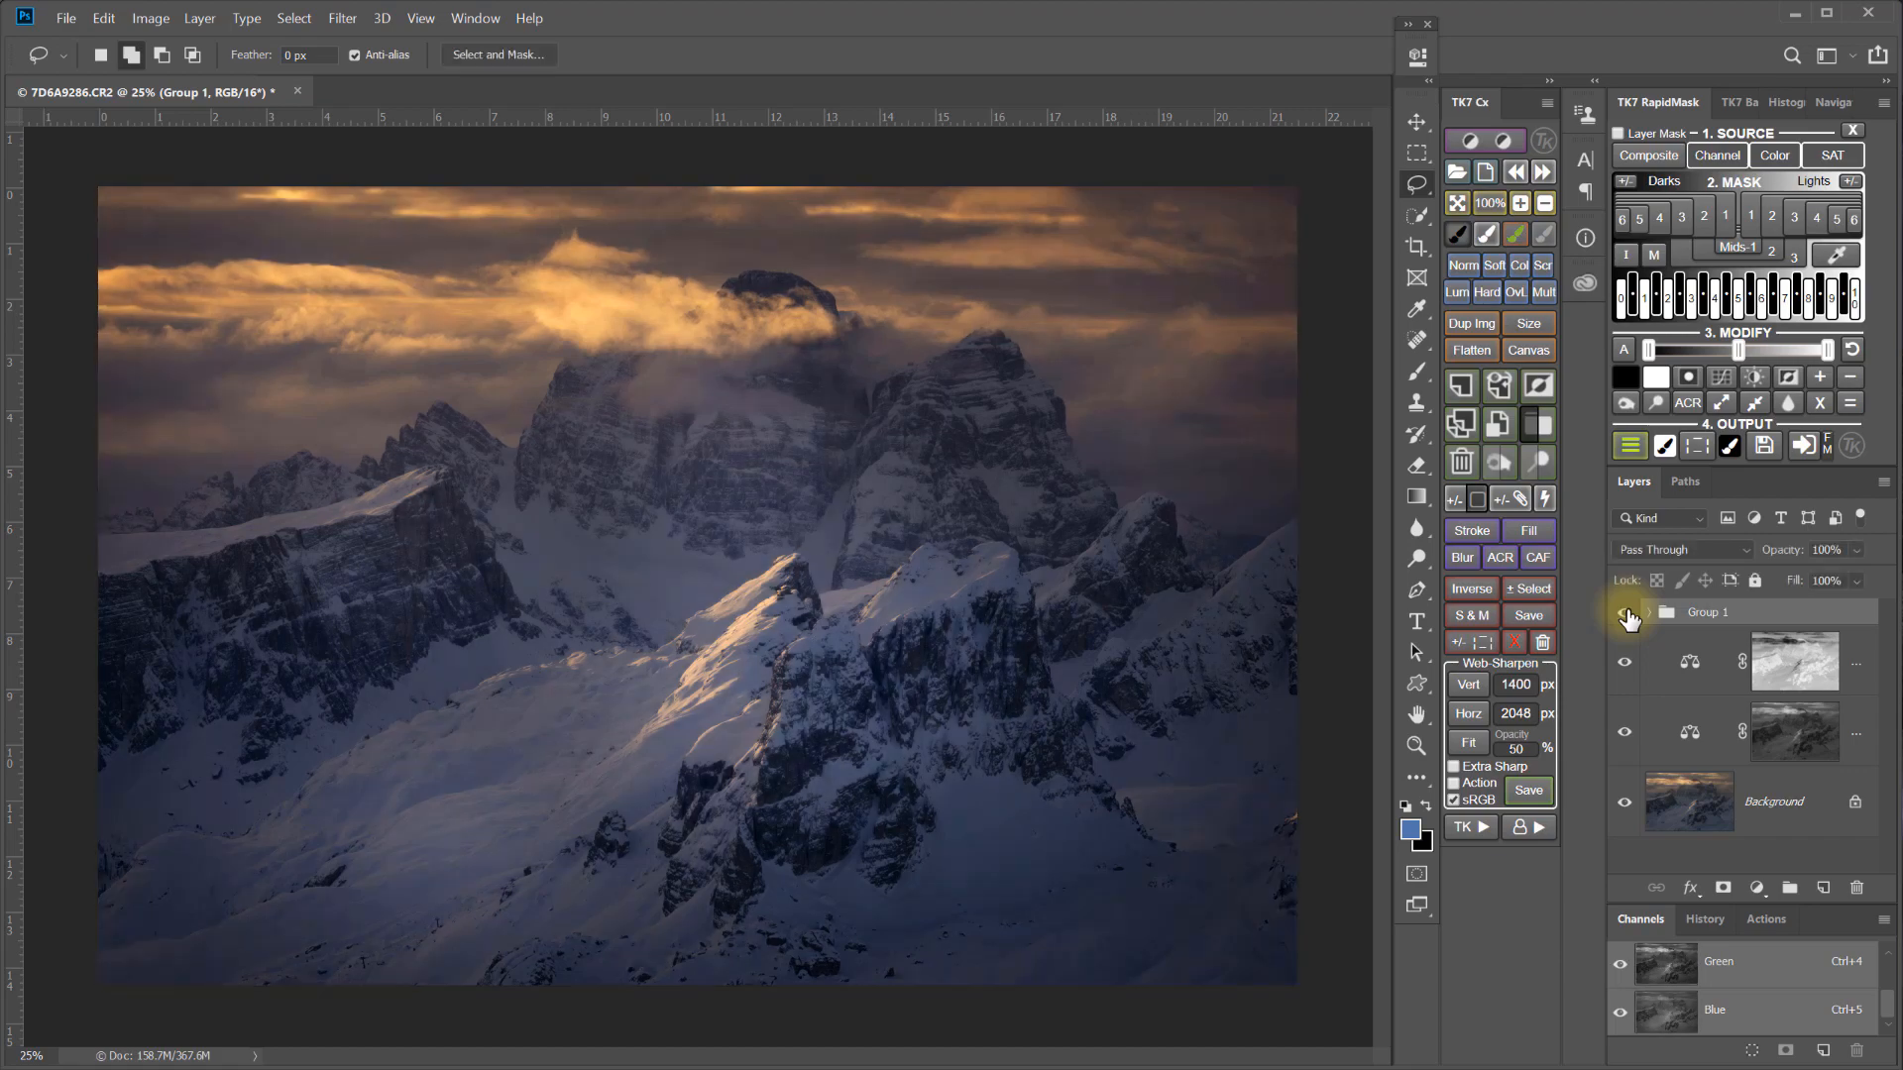